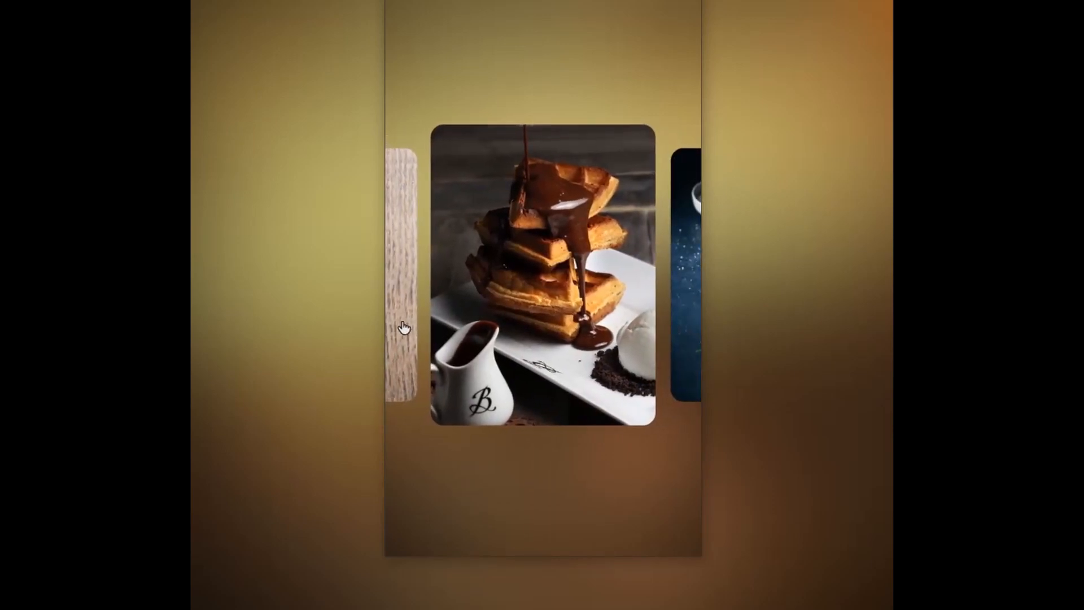
Slide the intro carousel to the salad card, then subscribe to the channel with notifications on
left_click_drag(398, 323, 452, 325)
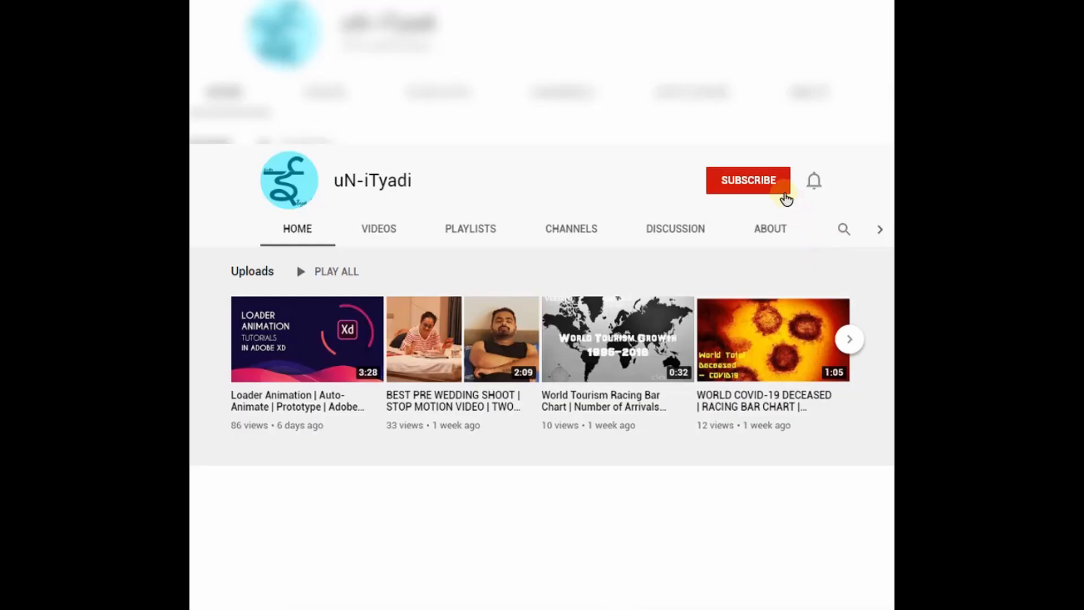
left_click(786, 198)
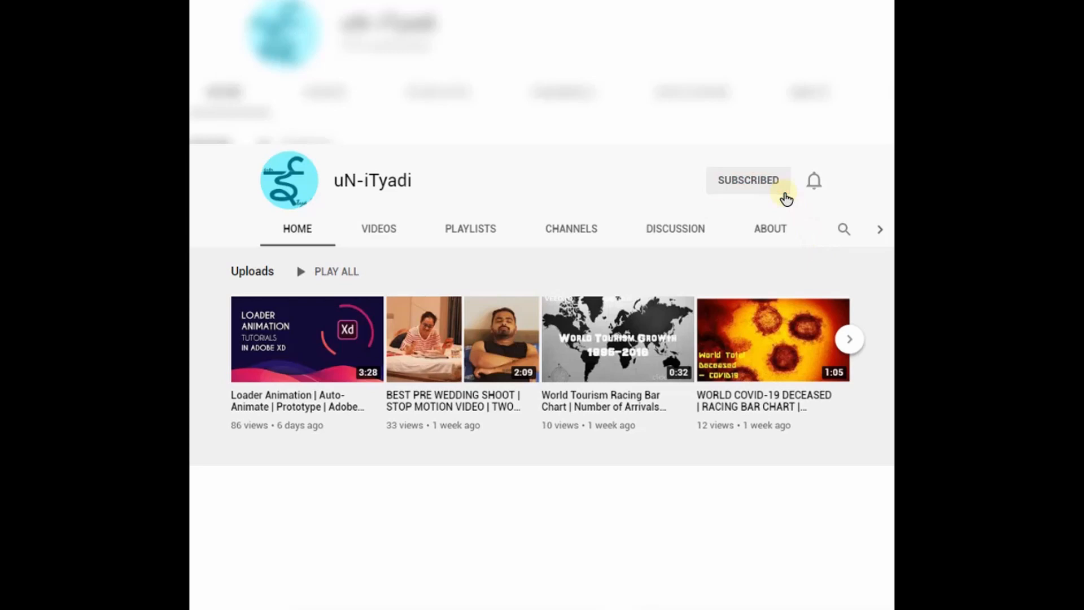
left_click(819, 191)
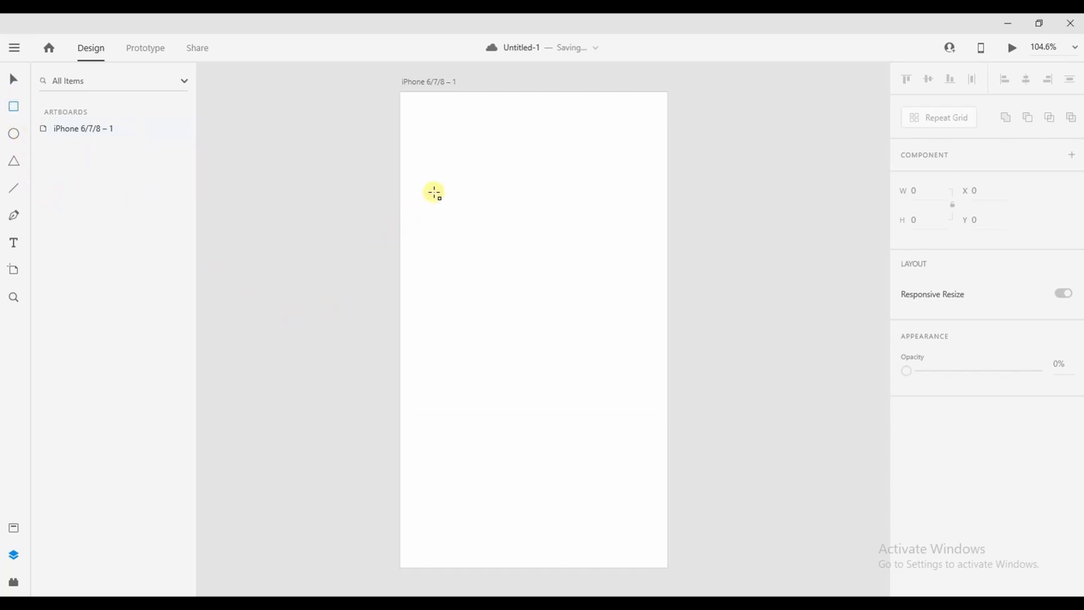
Draw a card-sized rectangle and centre it horizontally and vertically on the artboard
left_click_drag(433, 191, 623, 446)
left_click(17, 82)
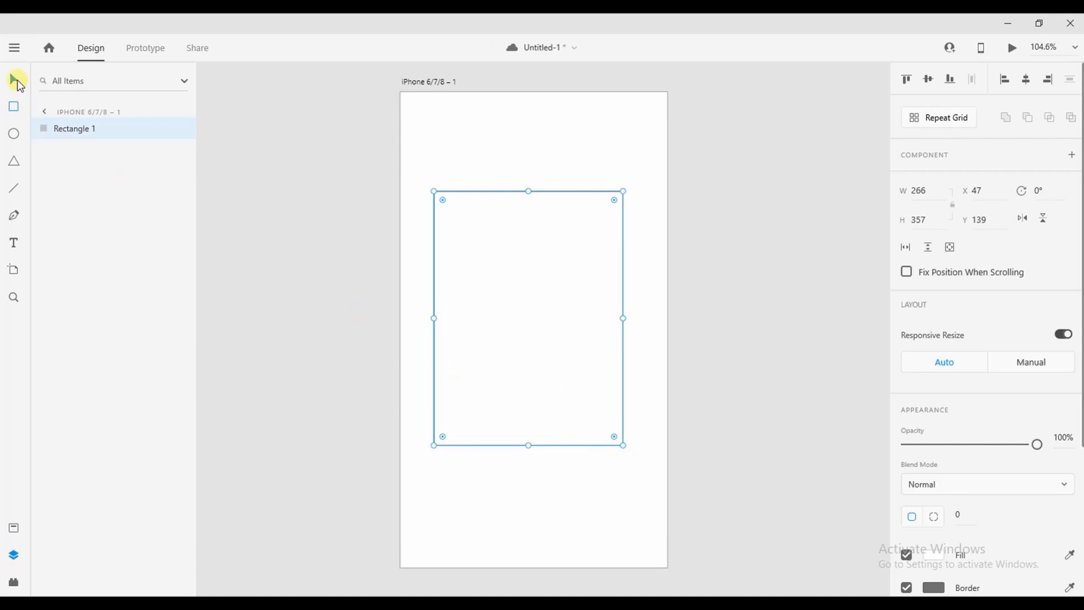
left_click(936, 80)
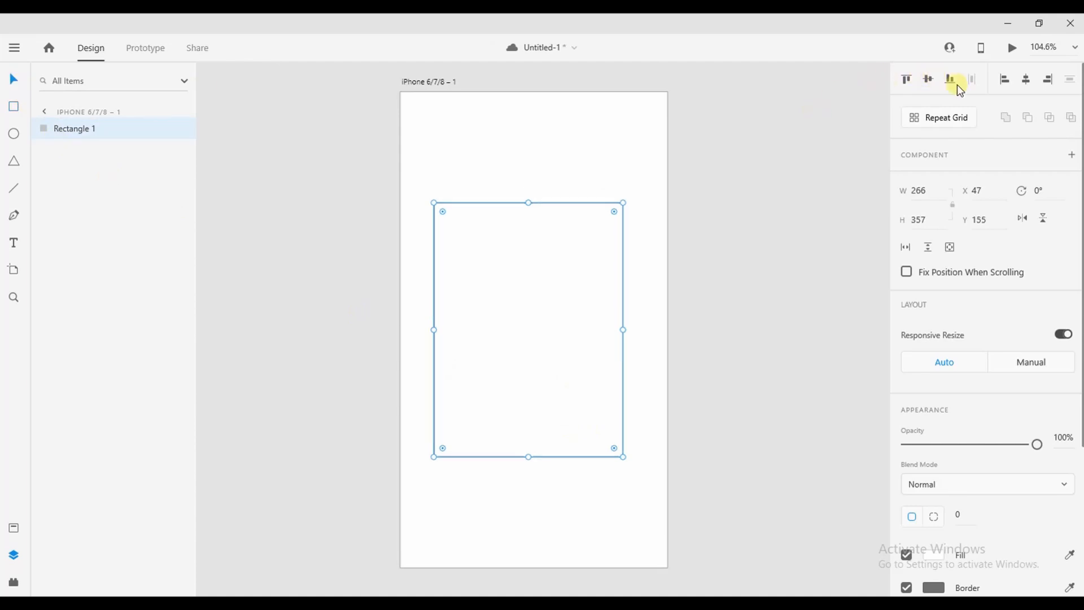
left_click(1030, 78)
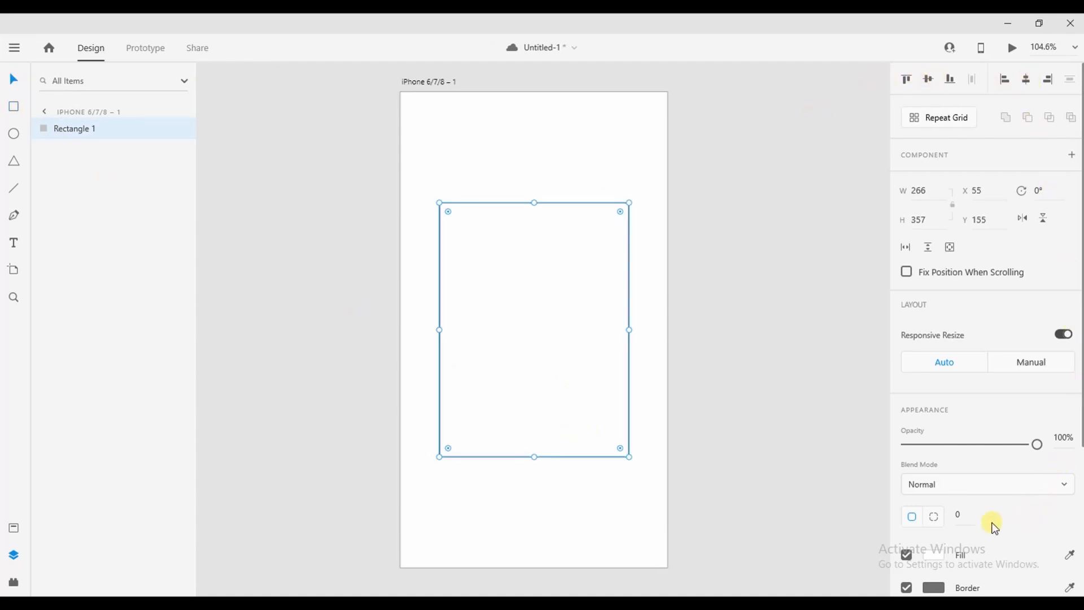
Give the rectangle a 15 corner radius, black #000000 fill and no border
left_click(970, 515)
type("15")
key("Return")
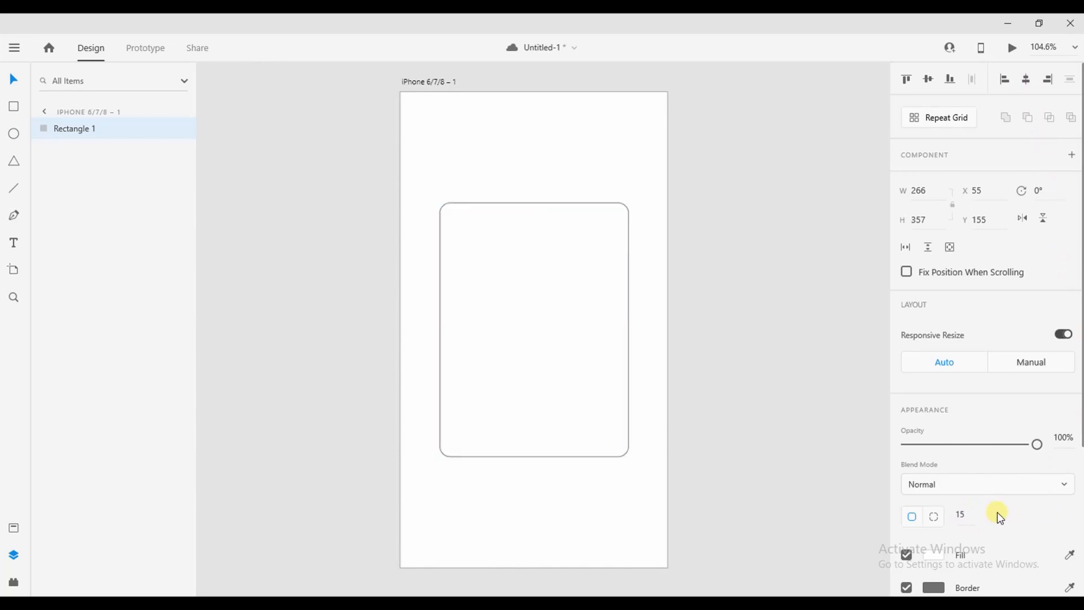
left_click(941, 556)
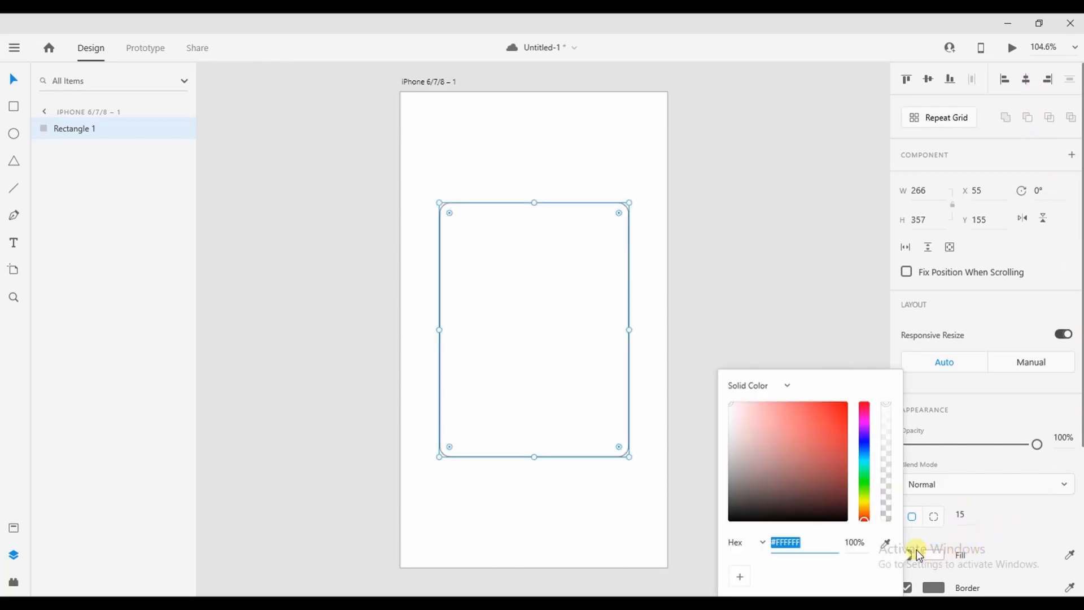
left_click_drag(844, 516, 852, 526)
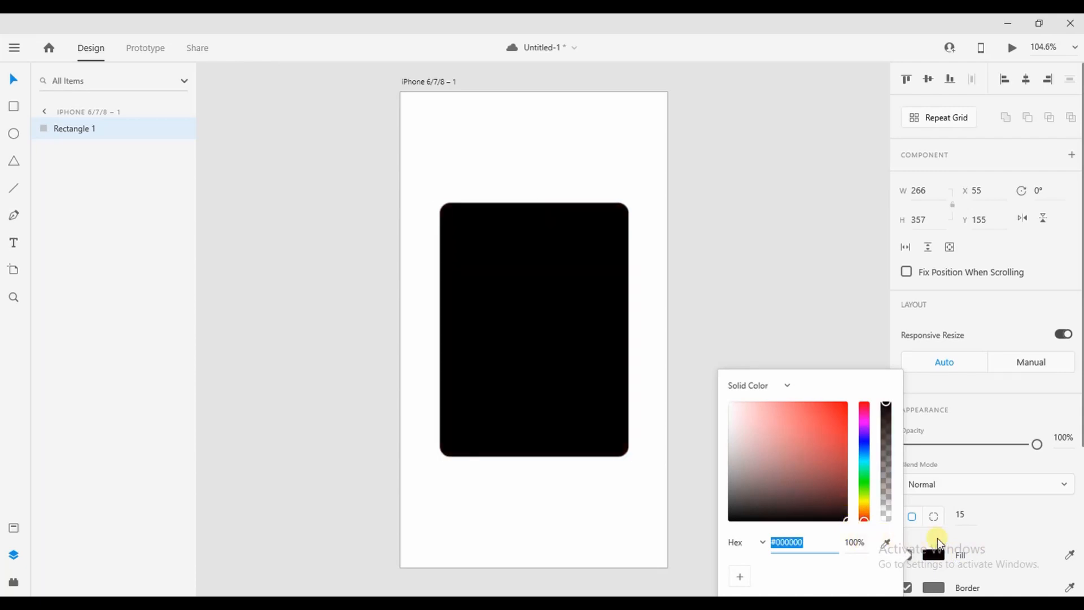
left_click(1001, 540)
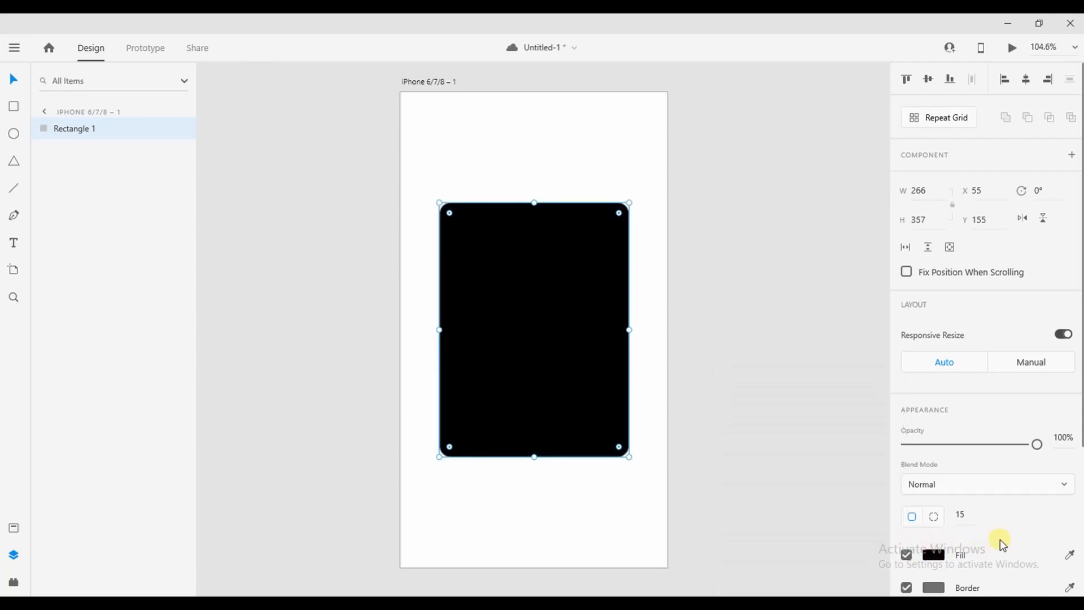
left_click(907, 588)
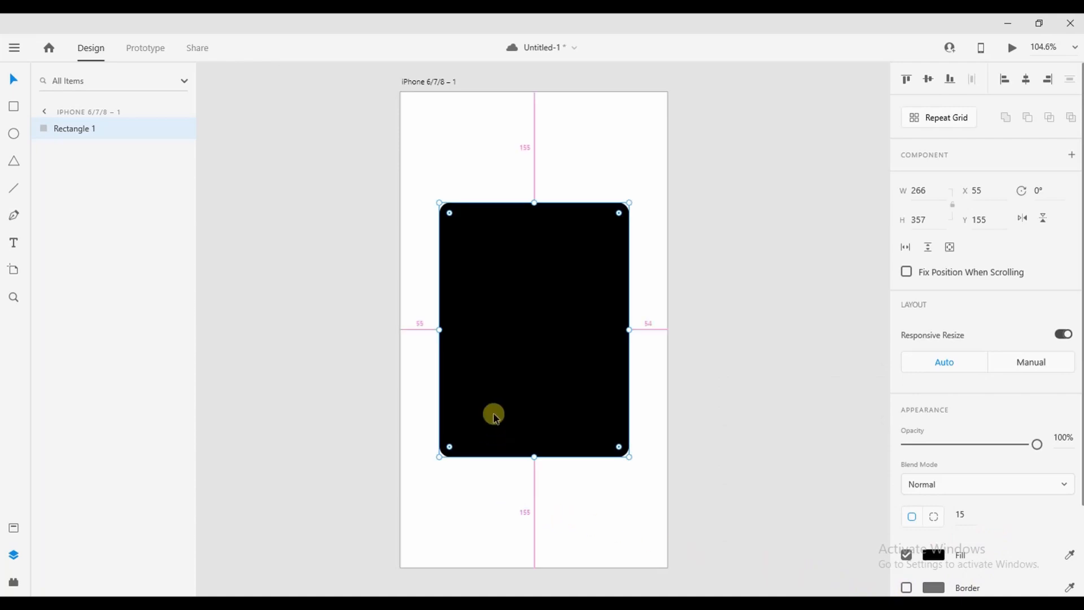
Duplicate the card to the right, scale the copy down, and copy it to the left edge
left_click_drag(494, 414, 696, 437, "alt")
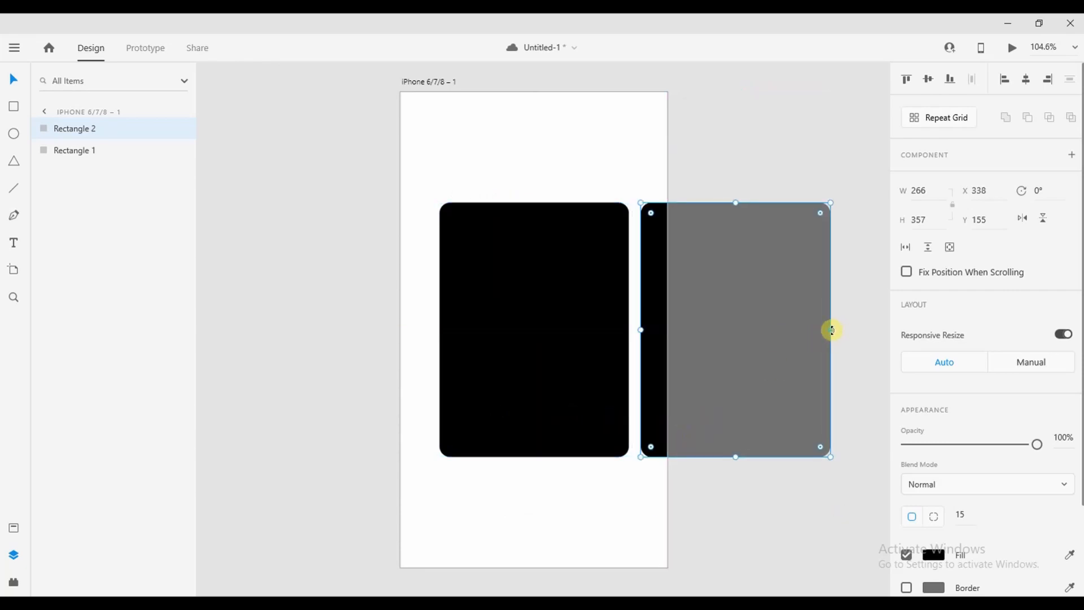
left_click_drag(831, 329, 799, 329, "shift")
left_click_drag(781, 375, 404, 407, "alt")
Place a narrower card copy on the pasteboard beside the artboard and bring up the food-photo folder
left_click_drag(405, 408, 791, 398, "alt")
left_click_drag(813, 330, 789, 342, "shift")
left_click(822, 340)
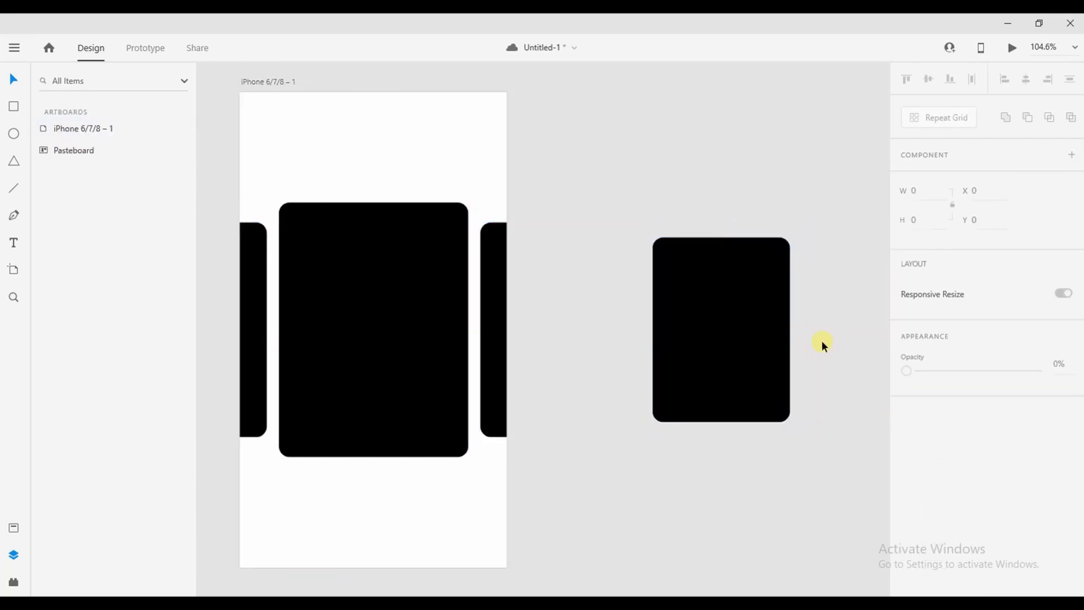
scroll(822, 340, "down", 3)
left_click_drag(651, 450, 708, 447)
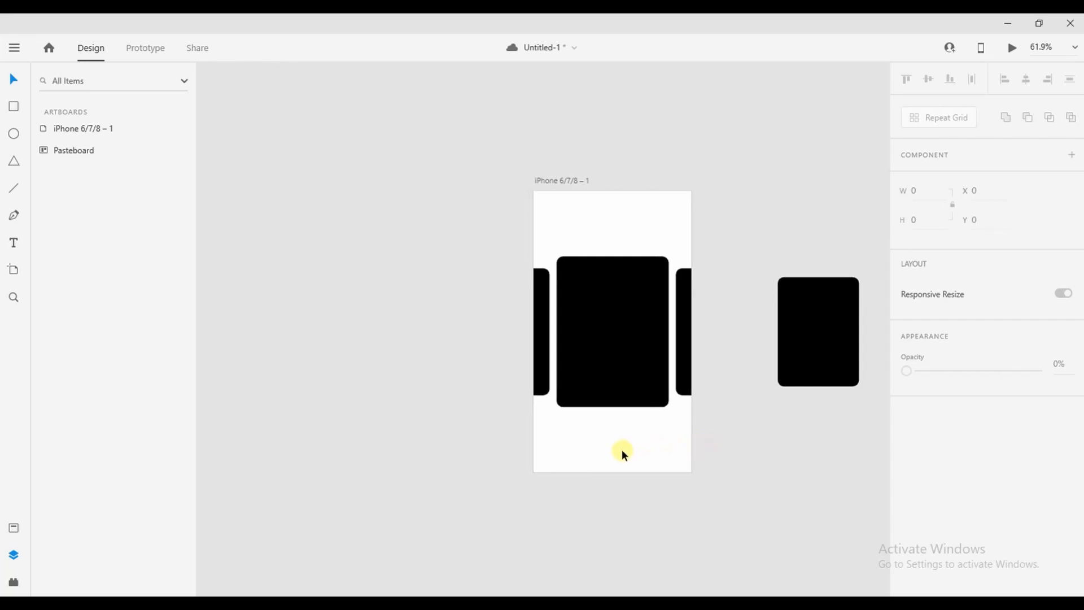
left_click(290, 604)
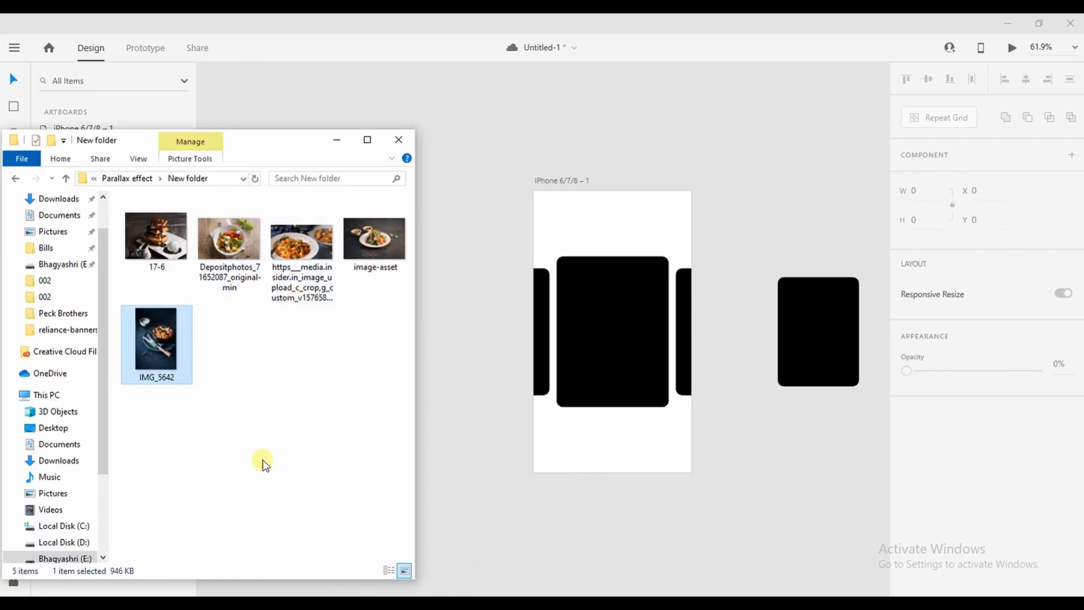
Fill the cards: salad in the centre, waffles right, image-asset left, IMG_5642 on the pasteboard card
left_click(225, 271)
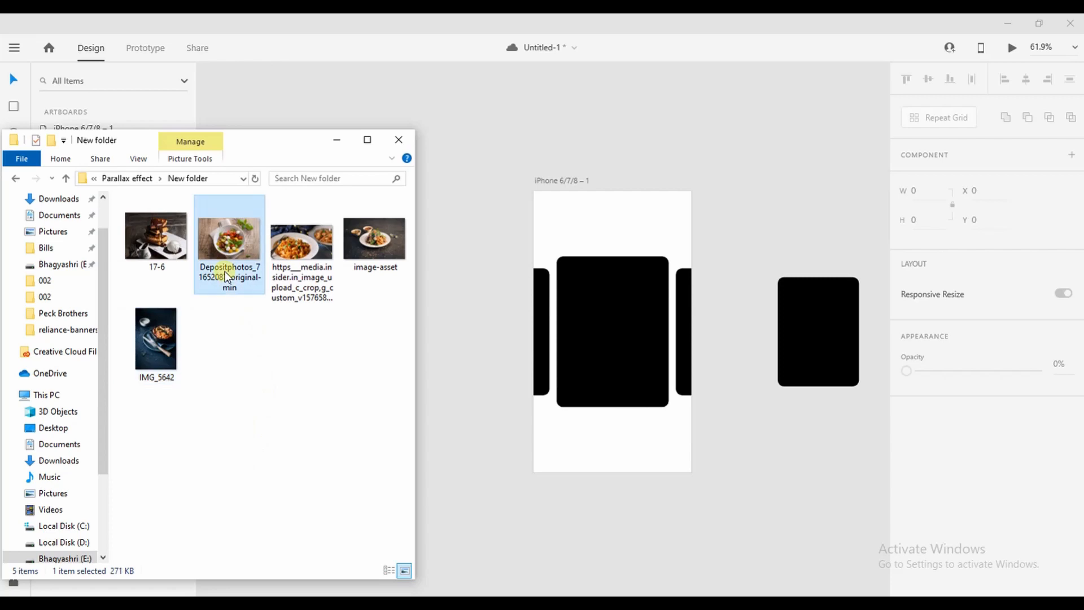
left_click_drag(225, 255, 612, 341)
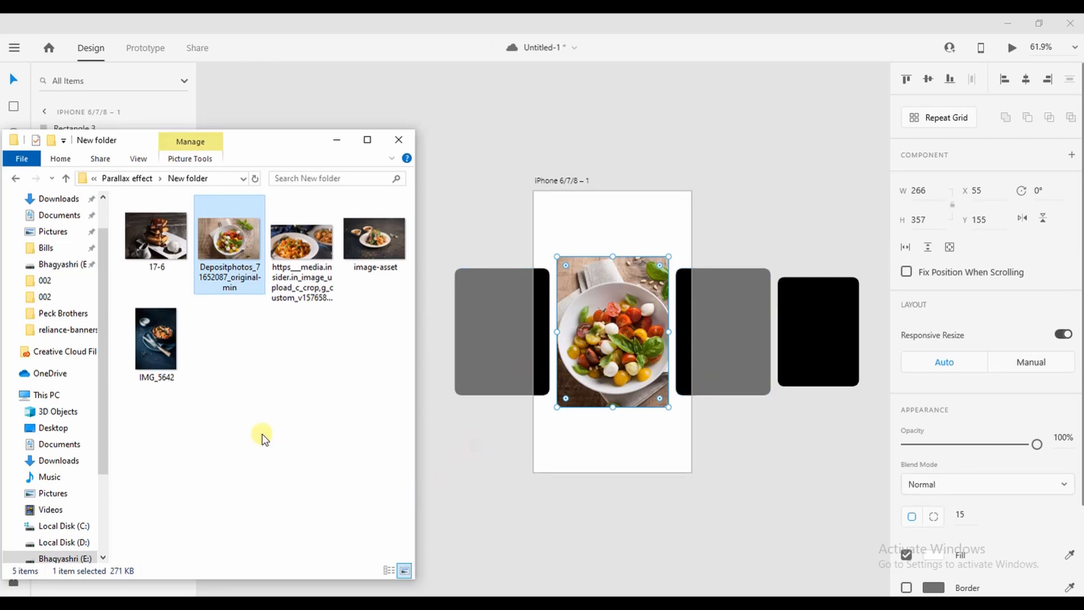
left_click_drag(162, 240, 689, 347)
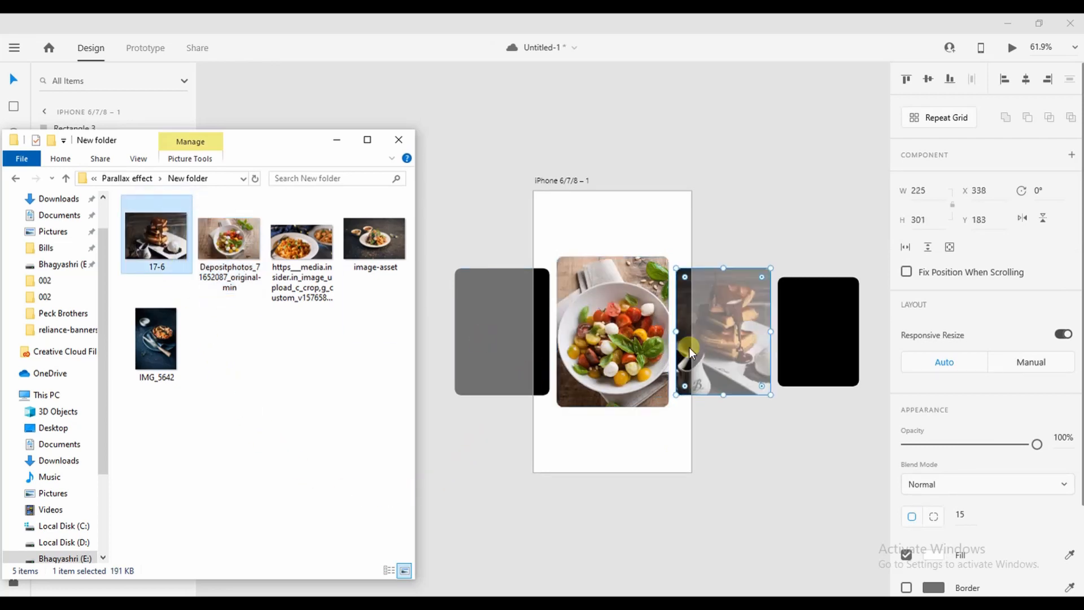
left_click_drag(374, 240, 541, 375)
left_click_drag(156, 339, 825, 361)
left_click(517, 493)
scroll(555, 452, "up", 5)
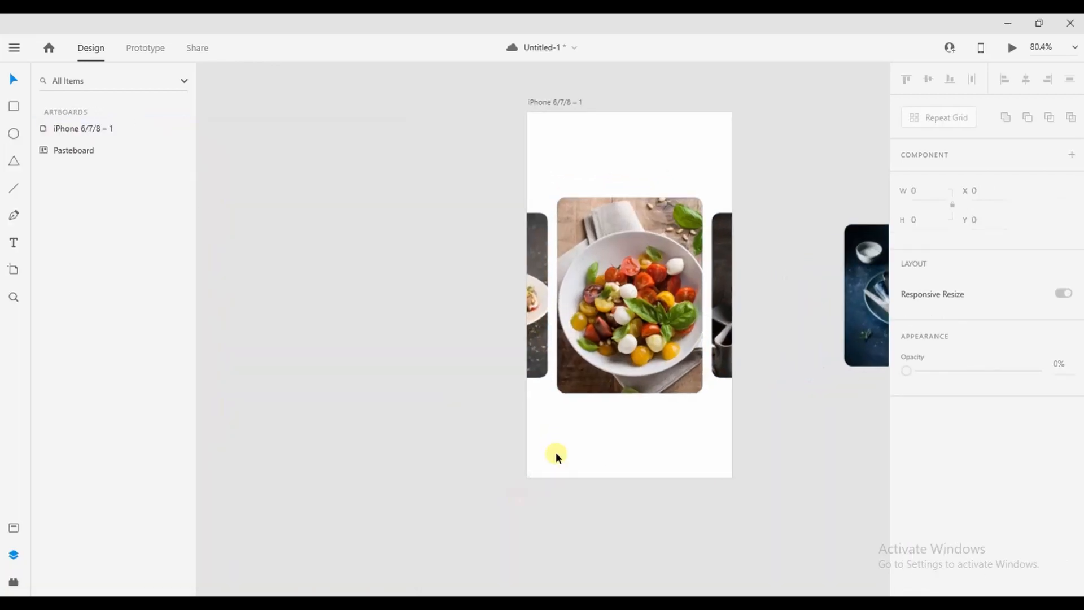
Slide the waffle photo right and the left photo left inside their card frames
left_click_drag(557, 408, 430, 498)
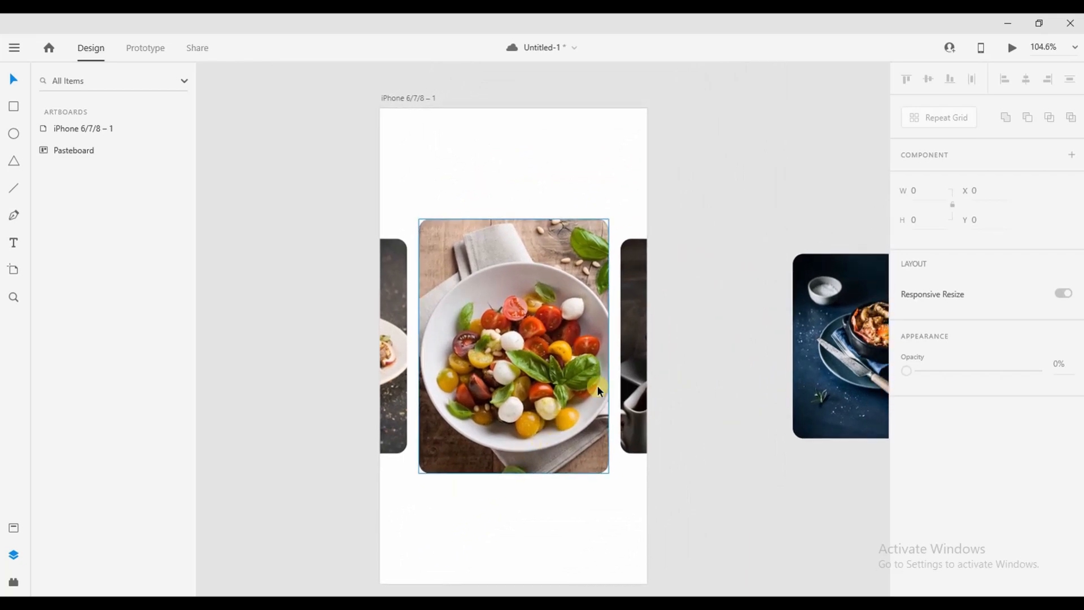
double_click(648, 382)
left_click_drag(628, 388, 689, 386)
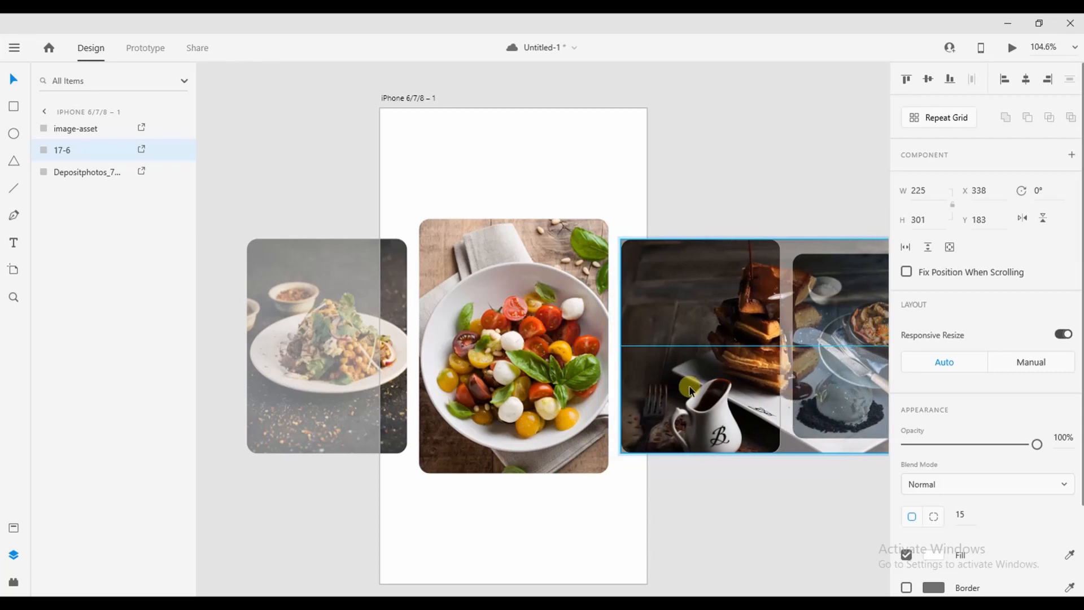
double_click(400, 415)
left_click_drag(407, 416, 307, 415)
left_click(454, 510)
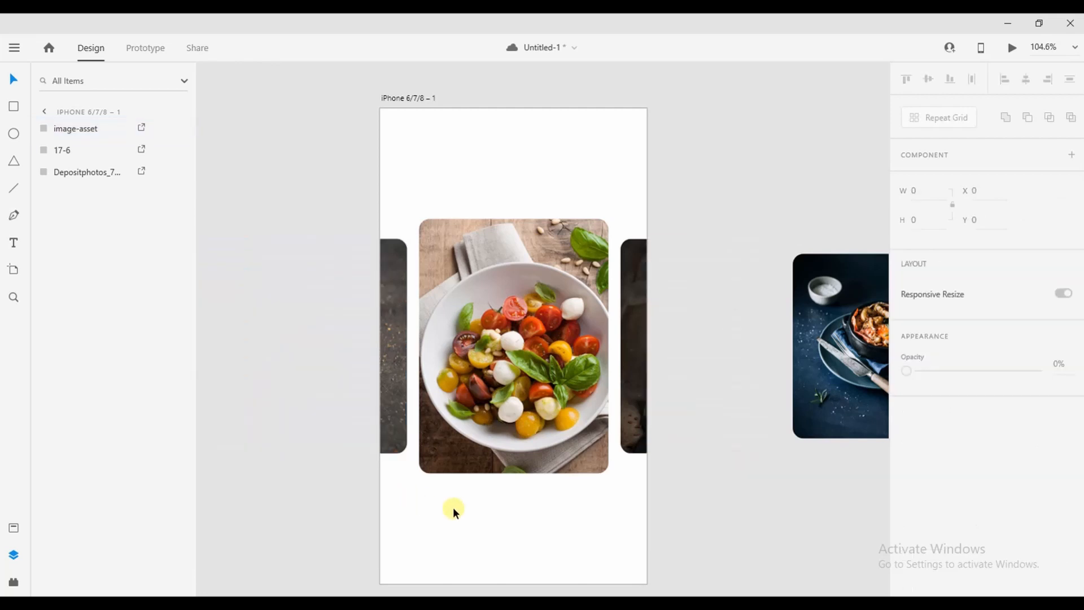
Group the four photos with Ctrl+G and duplicate the artboard beside the original
scroll(454, 510, "down", 4)
left_click_drag(454, 510, 424, 433)
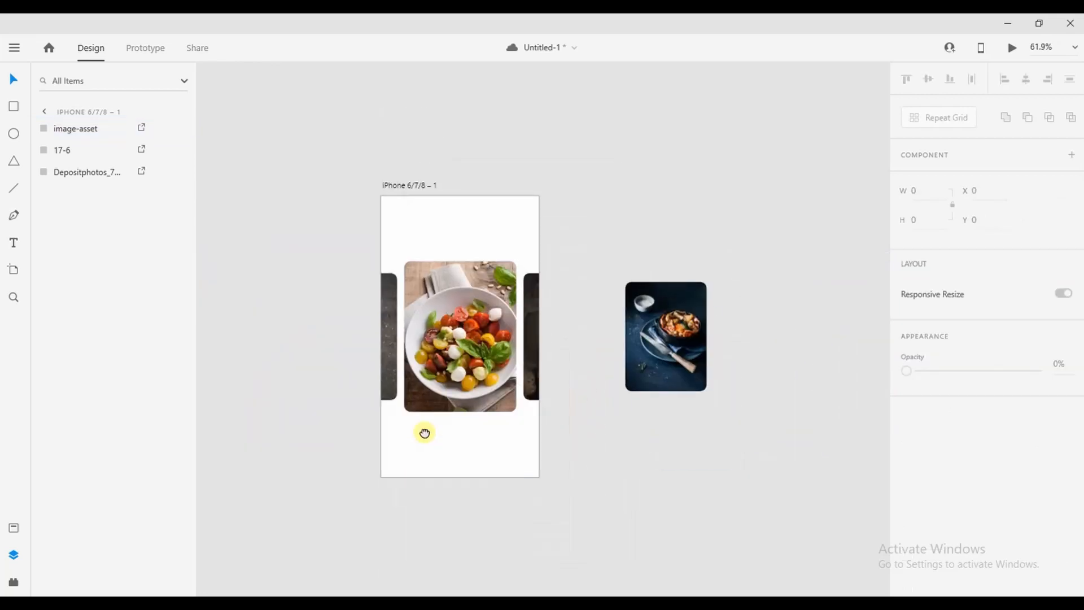
left_click_drag(271, 212, 730, 422)
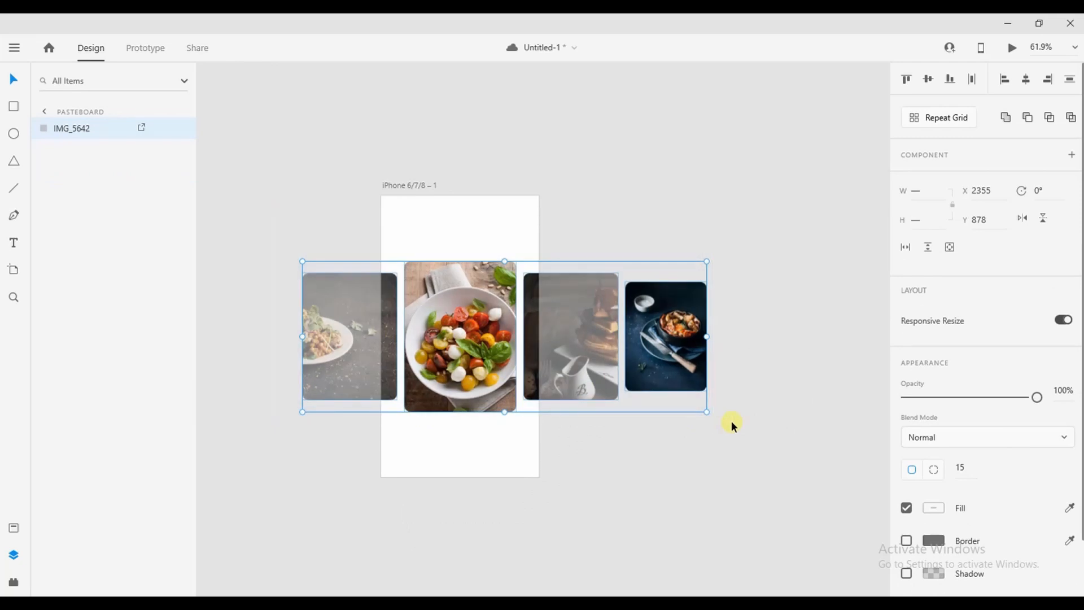
key("ctrl+g")
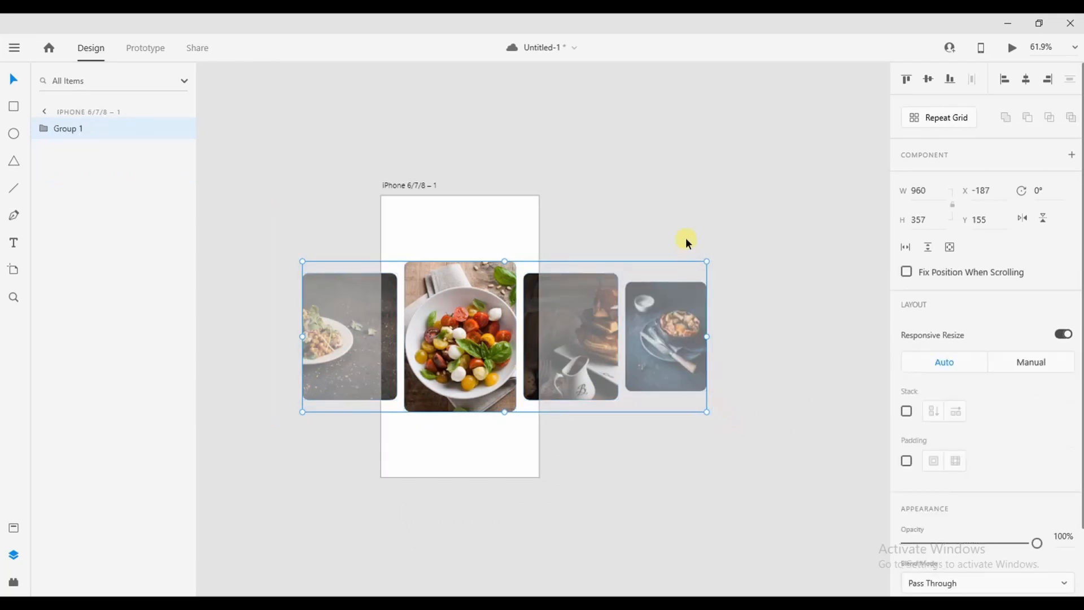
left_click(686, 221)
left_click_drag(422, 184, 599, 185)
On artboard 2, move IMG_5642 onto the waffle card's spot and enlarge it slightly
left_click(626, 148)
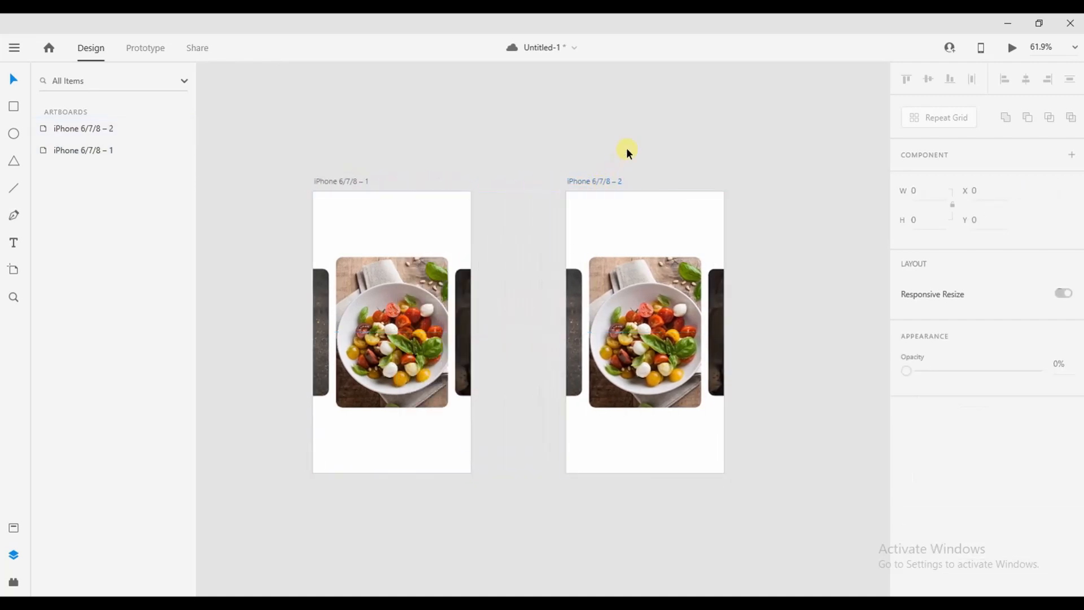
scroll(651, 354, "up", 2)
scroll(649, 354, "up", 3)
scroll(649, 354, "right", 5)
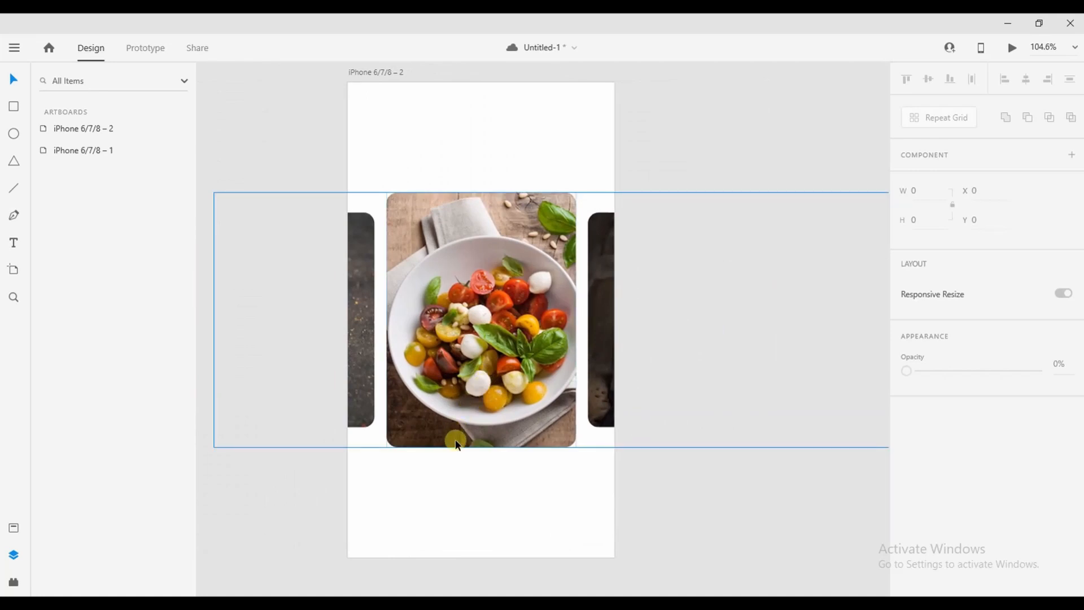
left_click(599, 399)
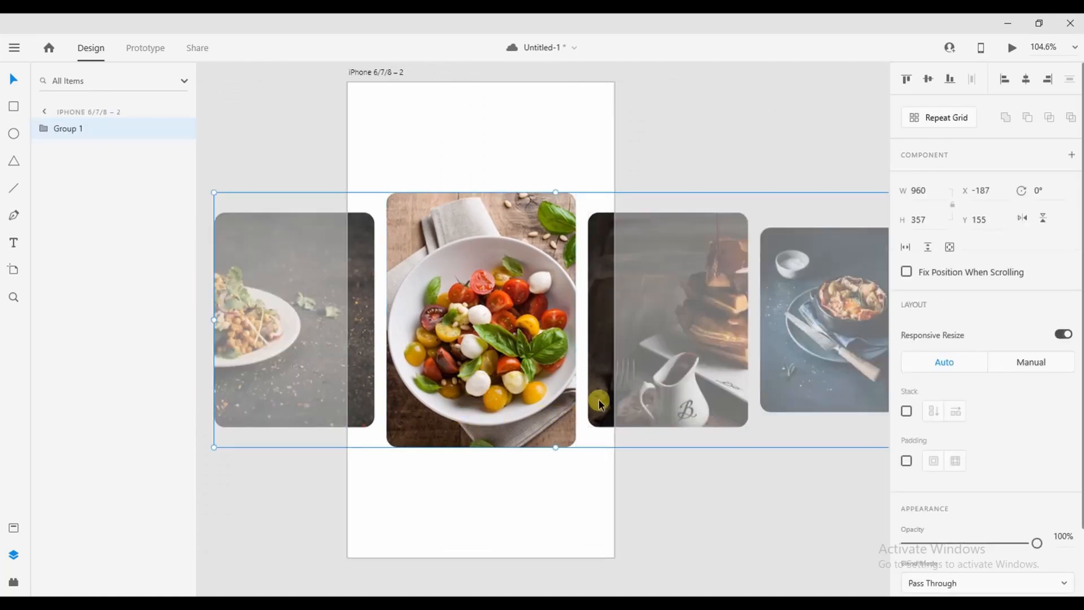
double_click(783, 392)
left_click_drag(782, 392, 633, 390)
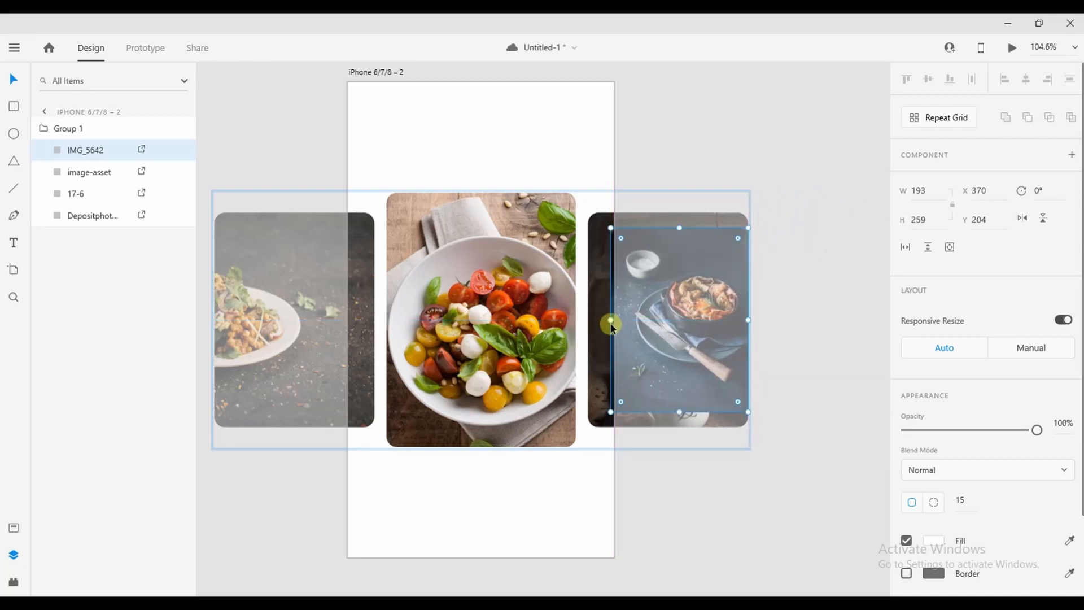
left_click_drag(611, 321, 588, 341)
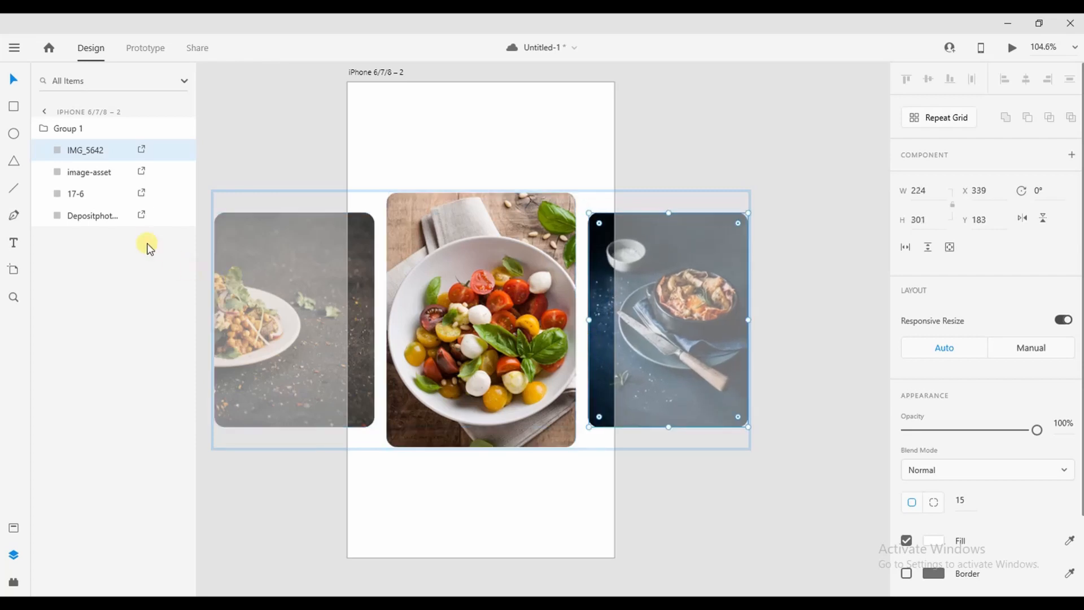
Move 17-6 16 px left, the salad photo to the left edge, and image-asset far left
left_click(72, 198)
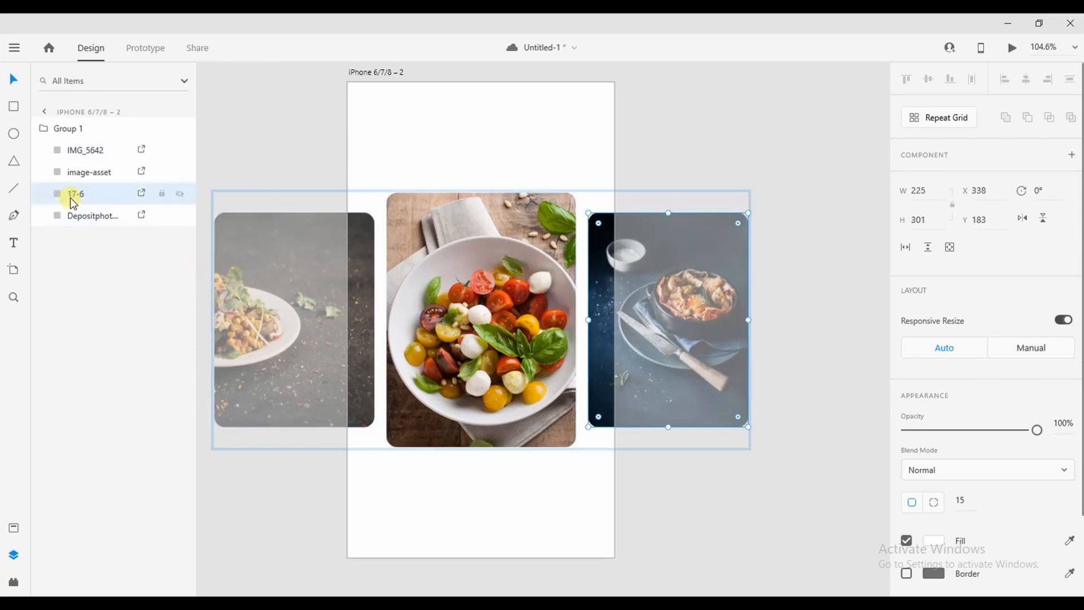
left_click_drag(589, 291, 523, 332)
left_click(94, 215)
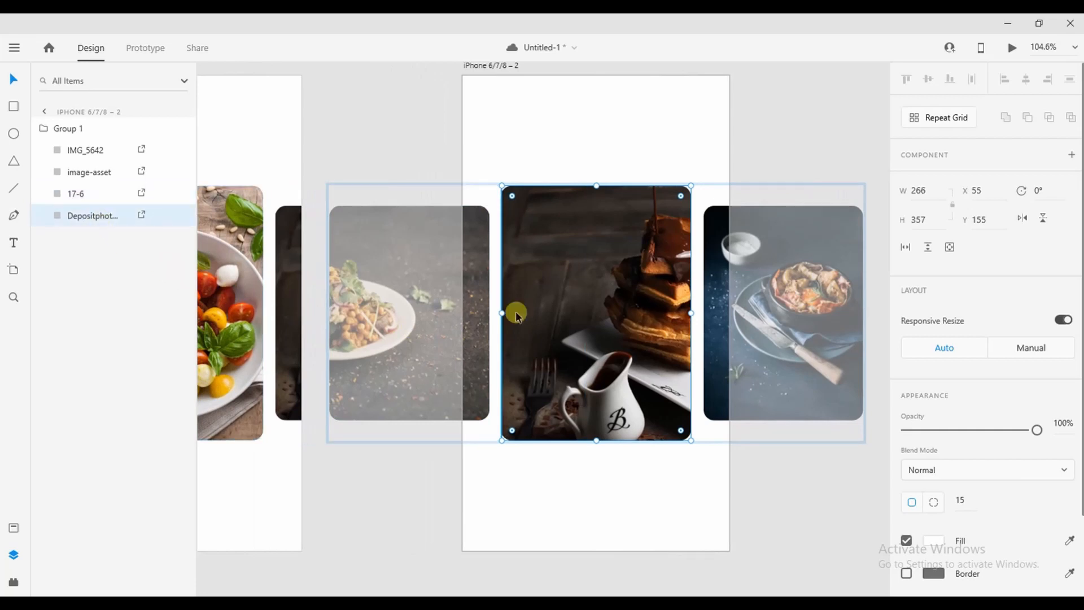
left_click_drag(507, 215, 307, 218)
left_click_drag(455, 377, 594, 375)
left_click_drag(439, 312, 467, 321)
left_click_drag(616, 355, 444, 359)
left_click(544, 488)
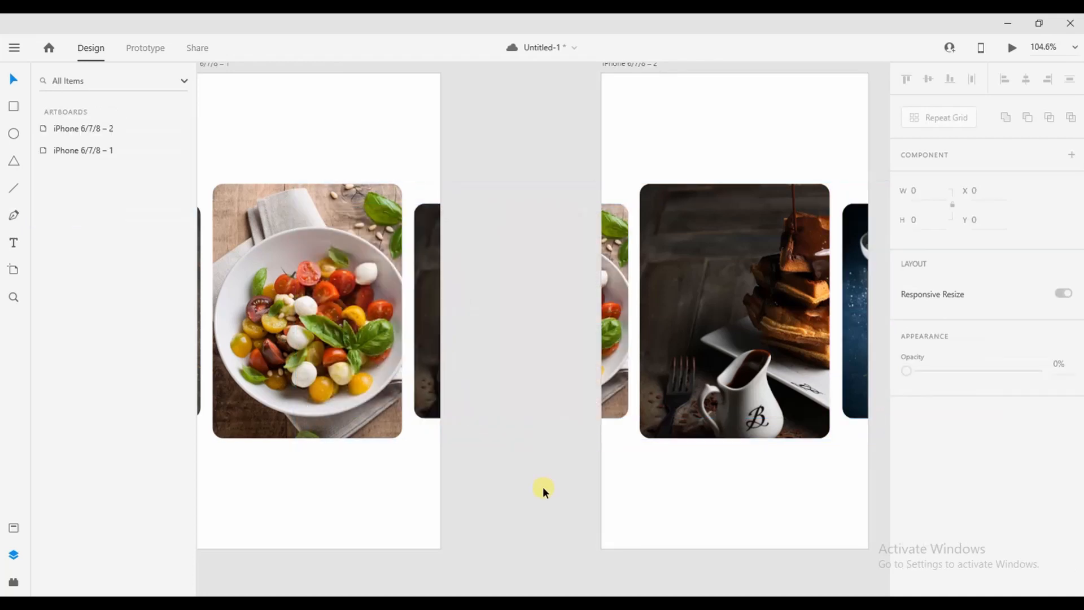
Shift the waffle photo left inside its rounded card frame on artboard 2
scroll(543, 488, "down", 2)
left_click_drag(663, 493, 564, 500)
double_click(582, 395)
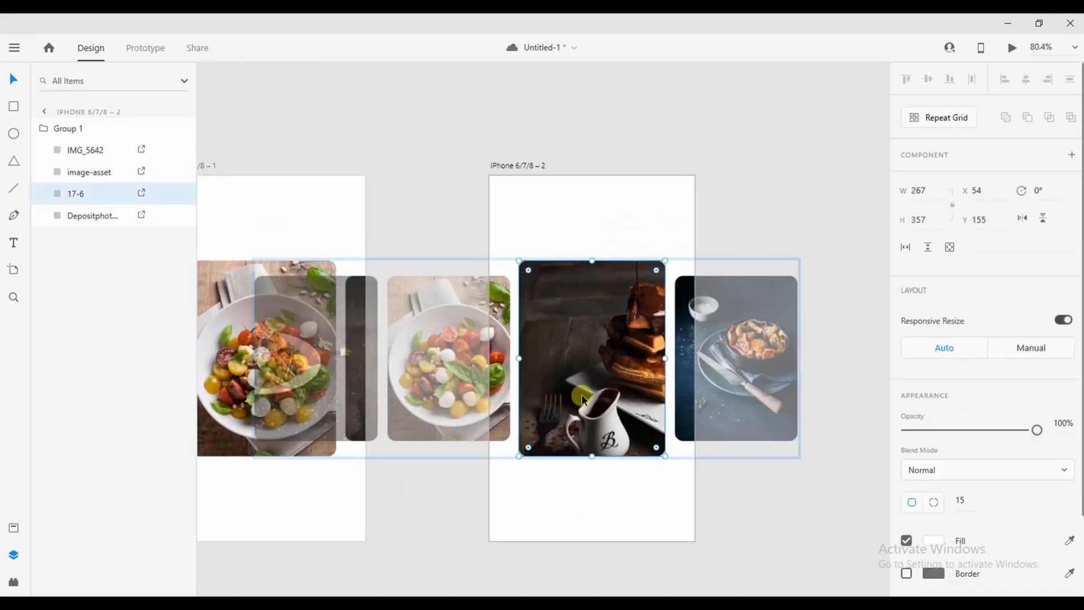
double_click(581, 394)
left_click_drag(581, 394, 564, 398)
left_click(614, 516)
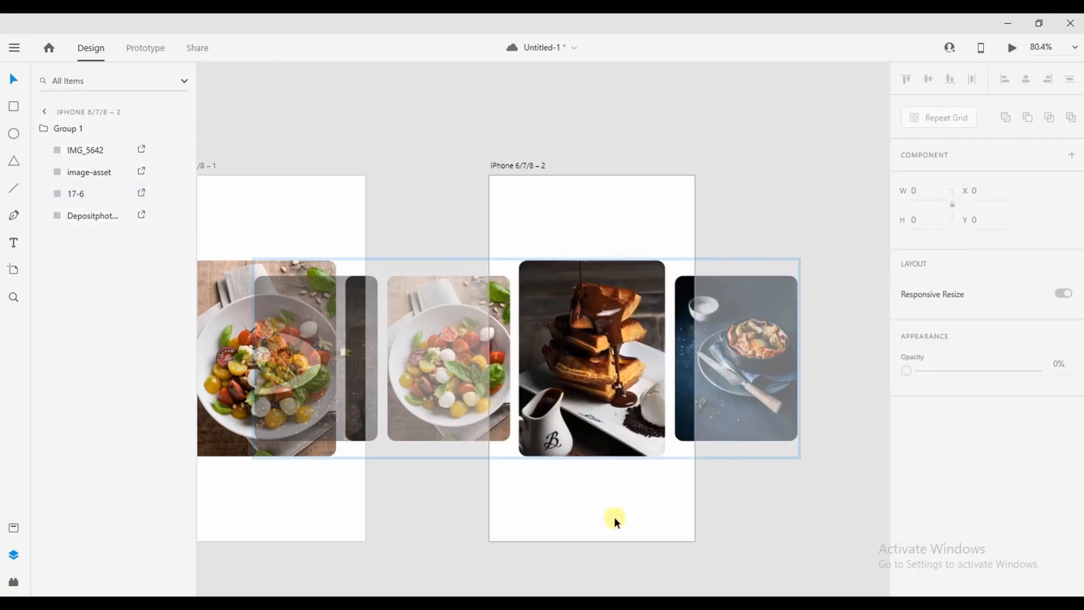
left_click(614, 516)
Shift the salad photo left inside its card frame, then switch to Prototype mode
double_click(506, 411)
double_click(506, 411)
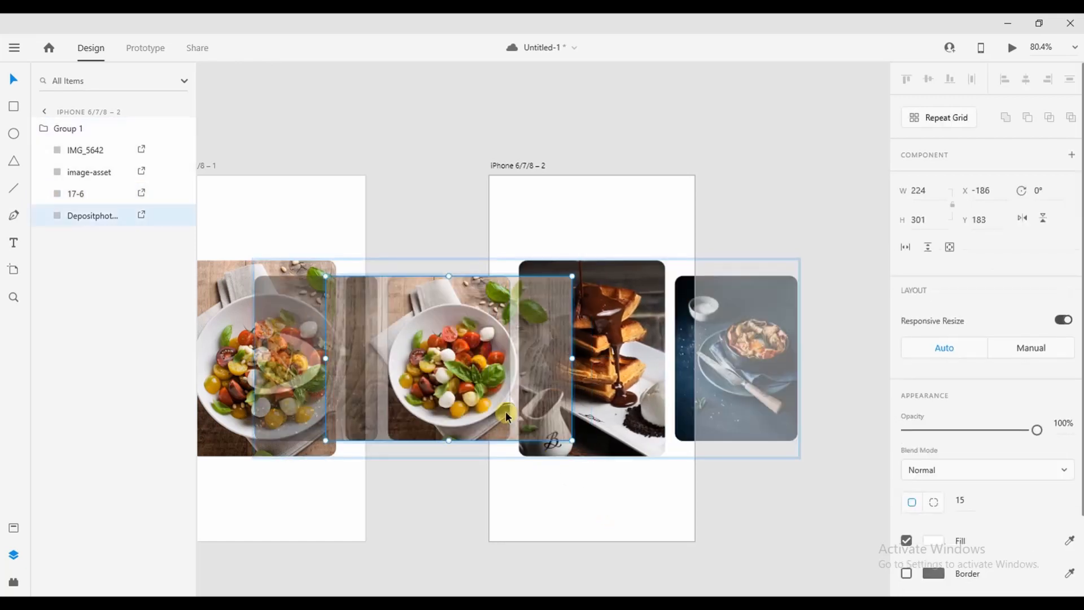
left_click_drag(503, 415, 446, 415)
key("Escape")
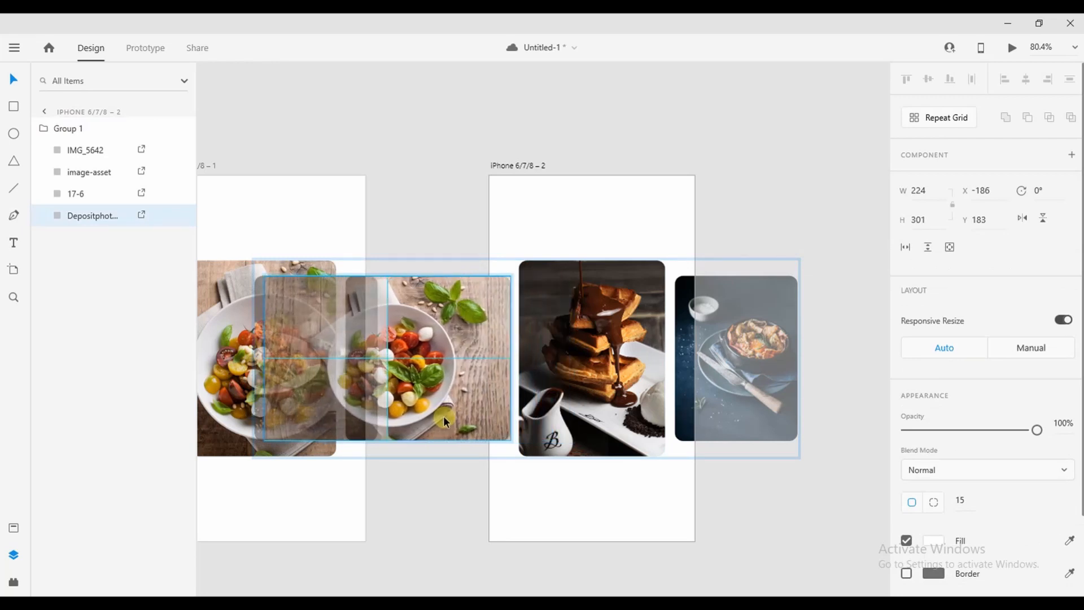
left_click(672, 490)
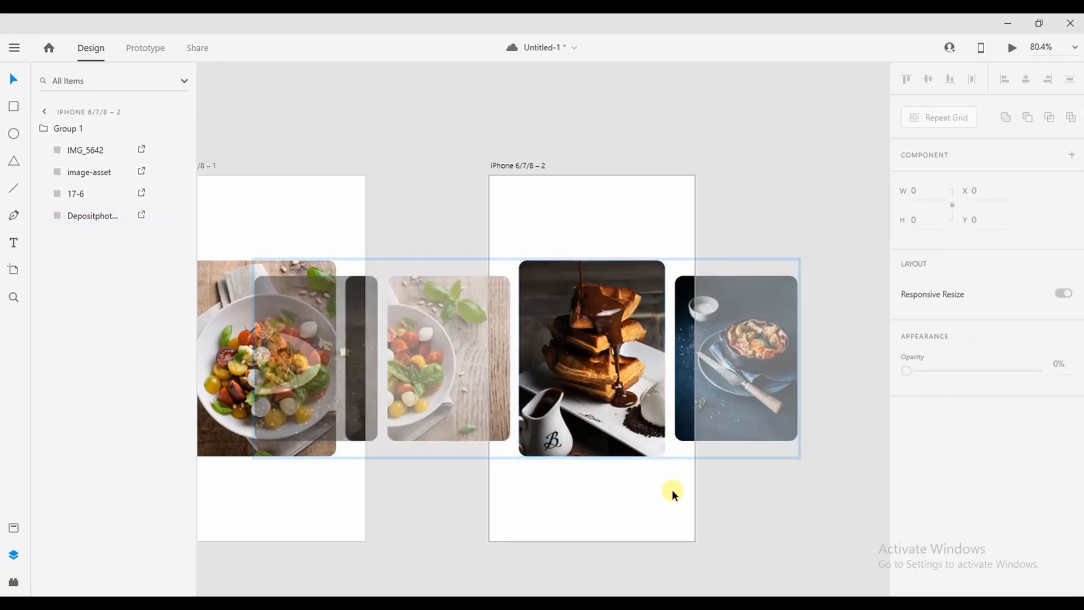
scroll(672, 489, "down", 1)
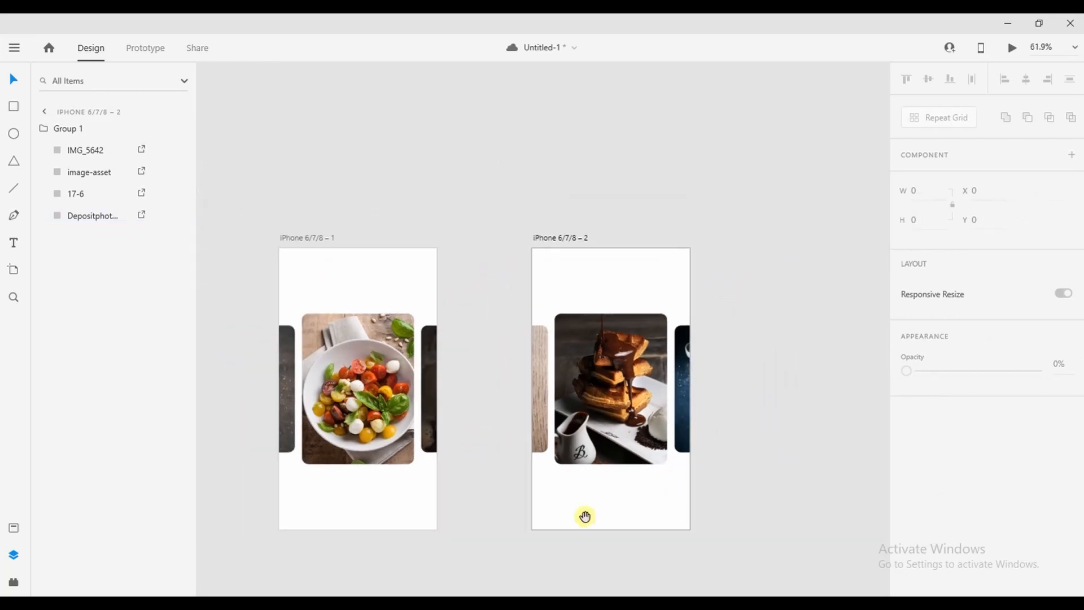
left_click_drag(585, 537, 661, 450)
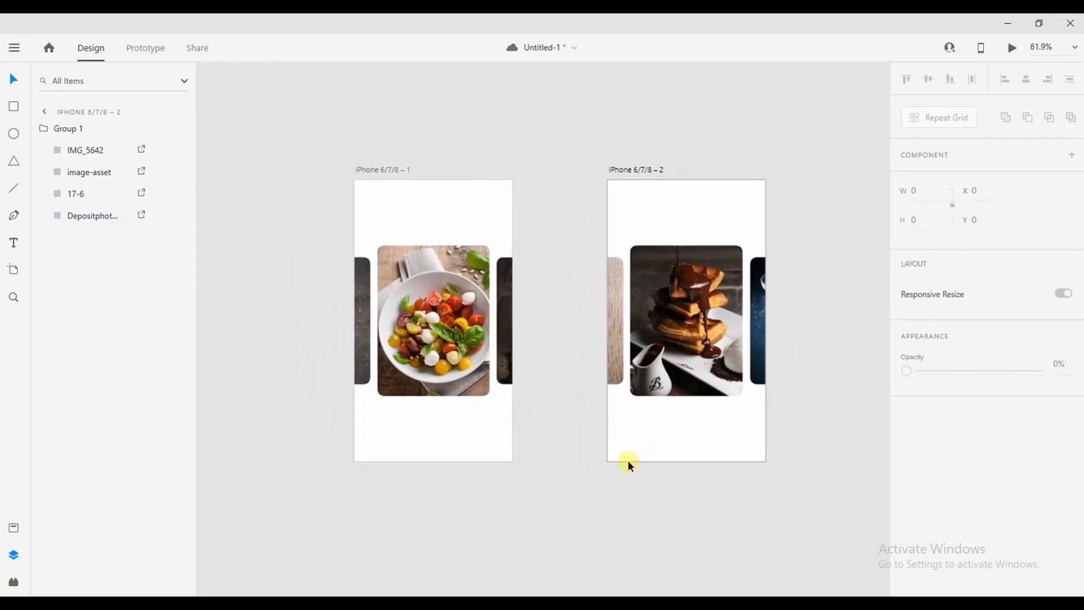
left_click(584, 489)
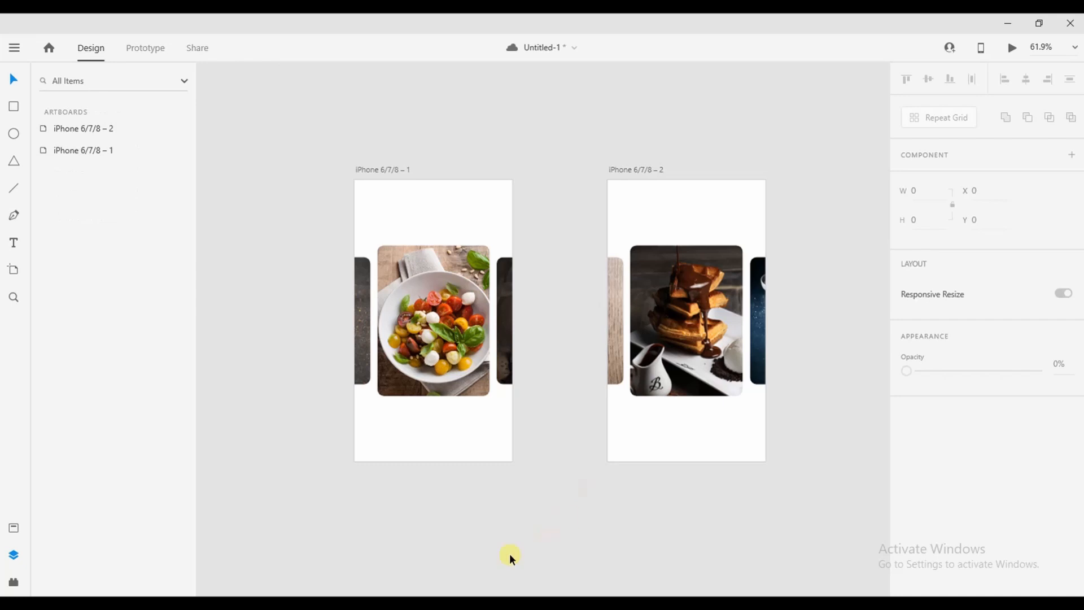
left_click(148, 54)
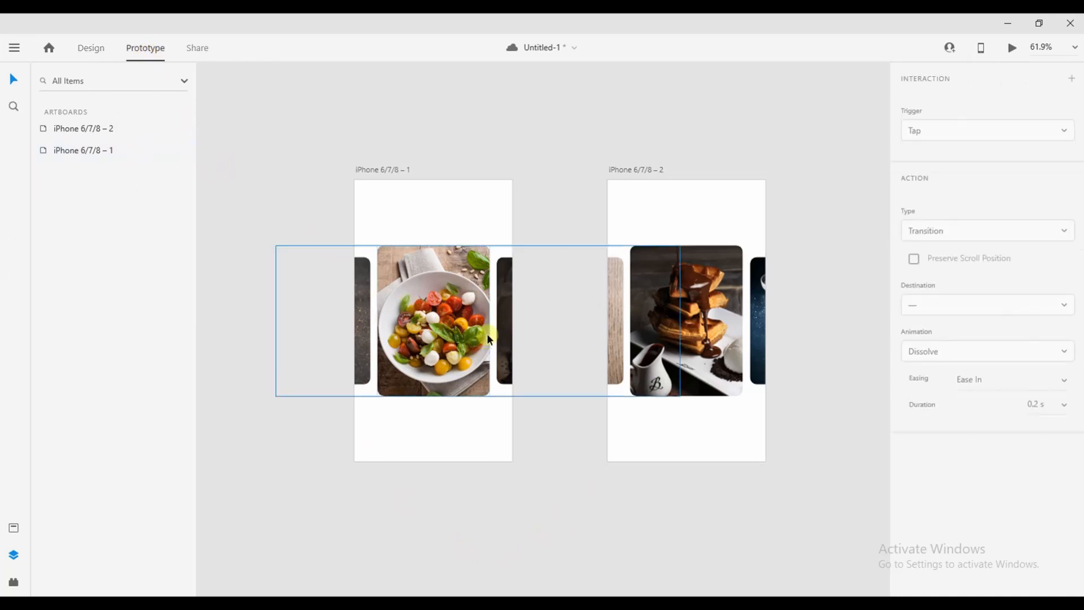
Link the 17-6 waffle card to iPhone 6/7/8 – 2 with Auto-Animate, Snap easing, 2 s
double_click(503, 330)
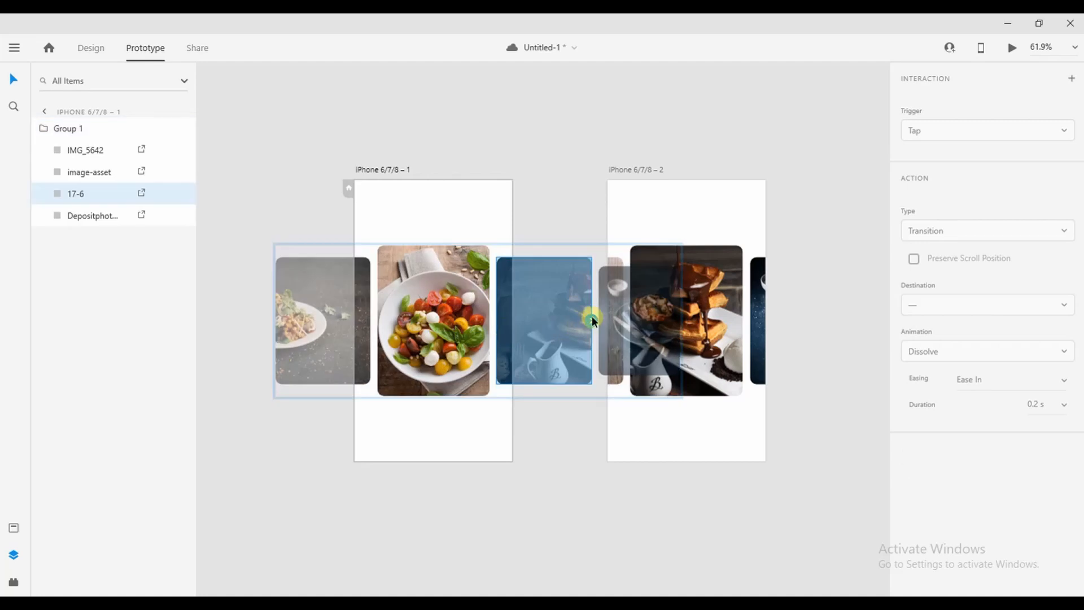
left_click_drag(591, 316, 720, 360)
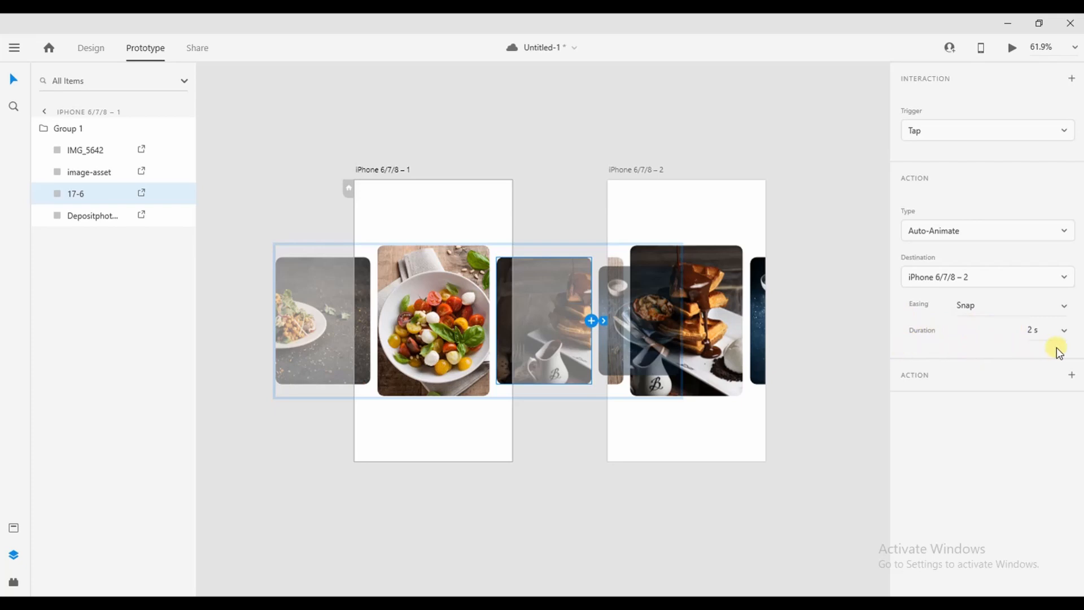
left_click(639, 169)
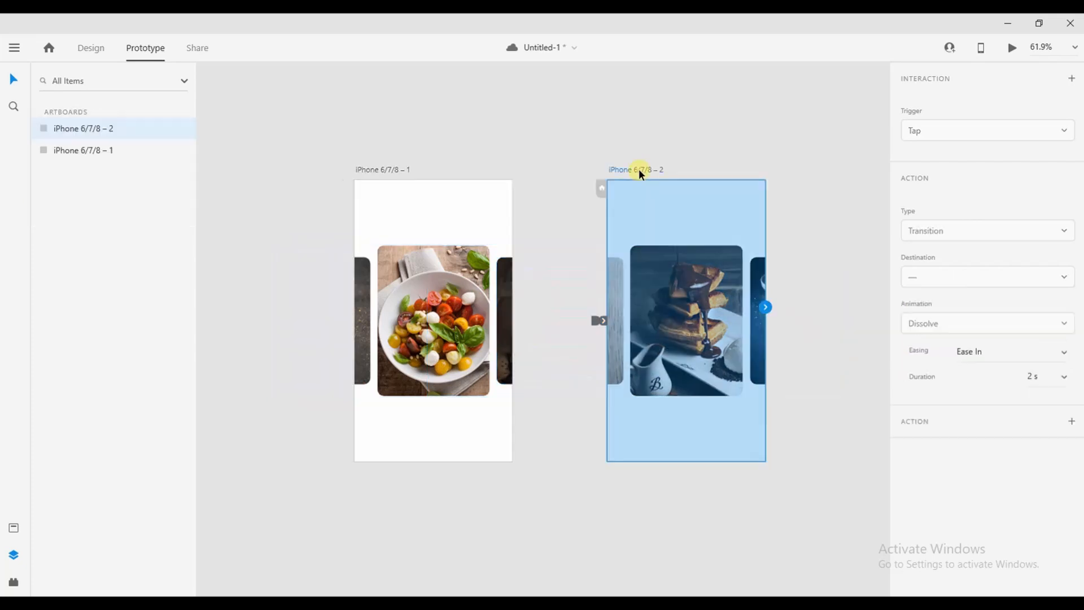
Link the salad card back to iPhone 6/7/8 – 1 (Auto-Animate, Snap, 2 s), then select artboard 1
double_click(621, 358)
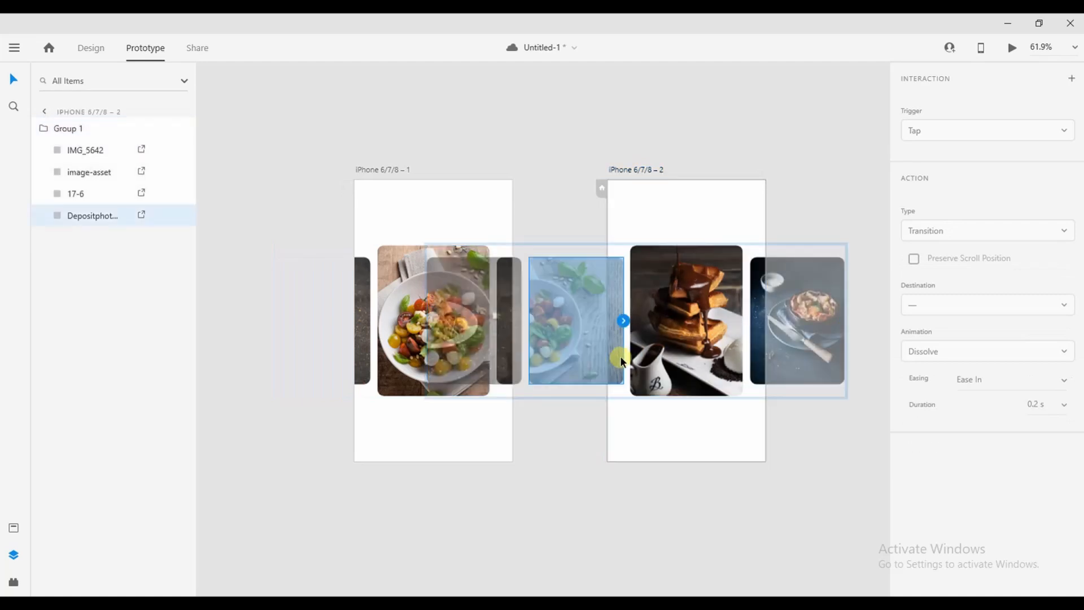
left_click_drag(624, 320, 493, 429)
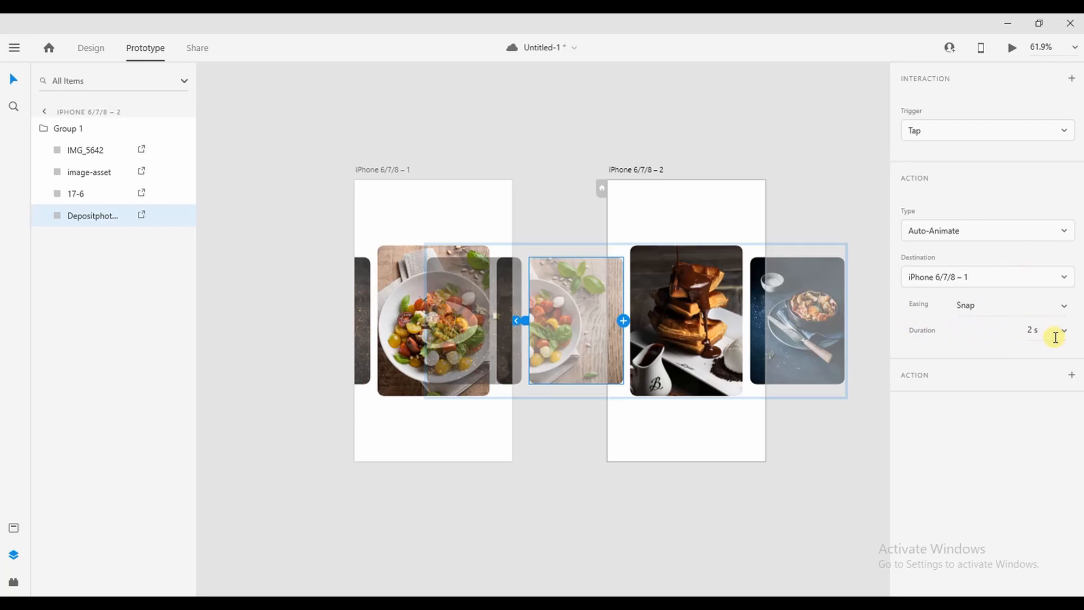
left_click(741, 148)
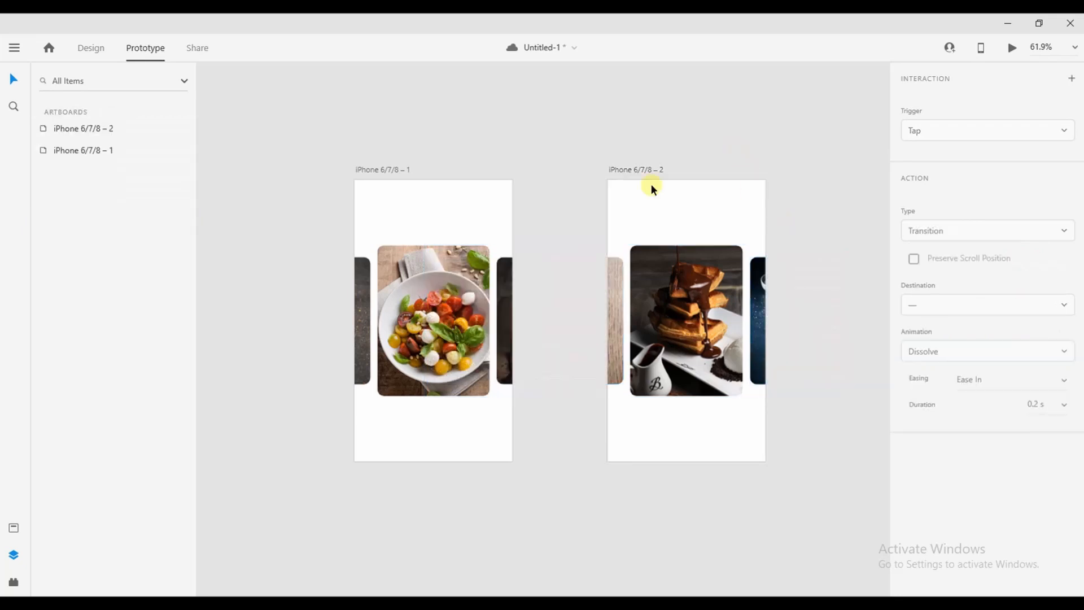
left_click(401, 169)
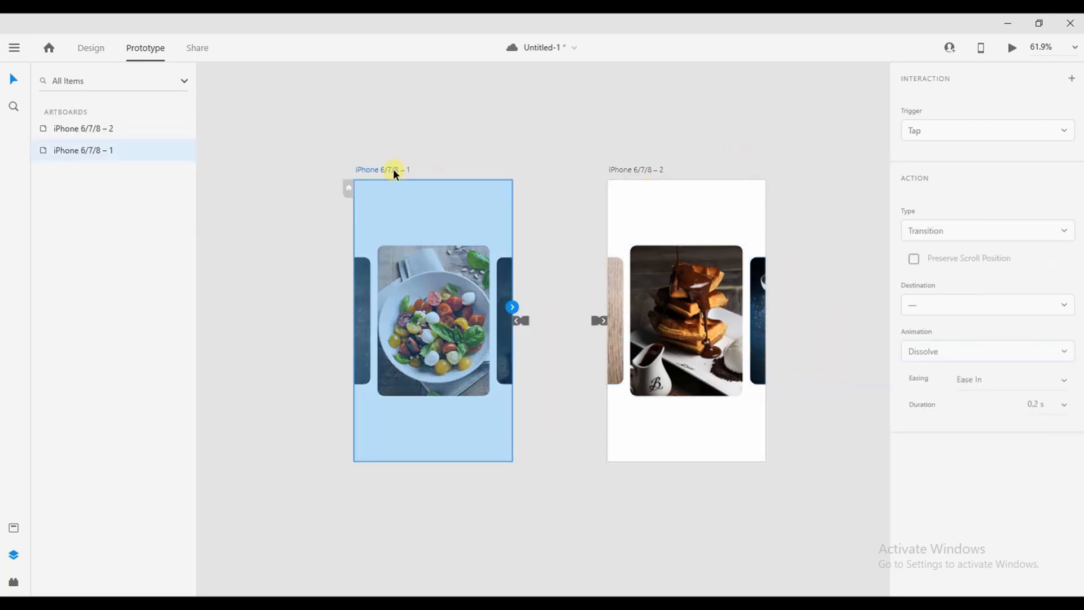
Launch Desktop Preview and tap the side cards to flip the carousel between waffle and salad repeatedly
left_click(1010, 54)
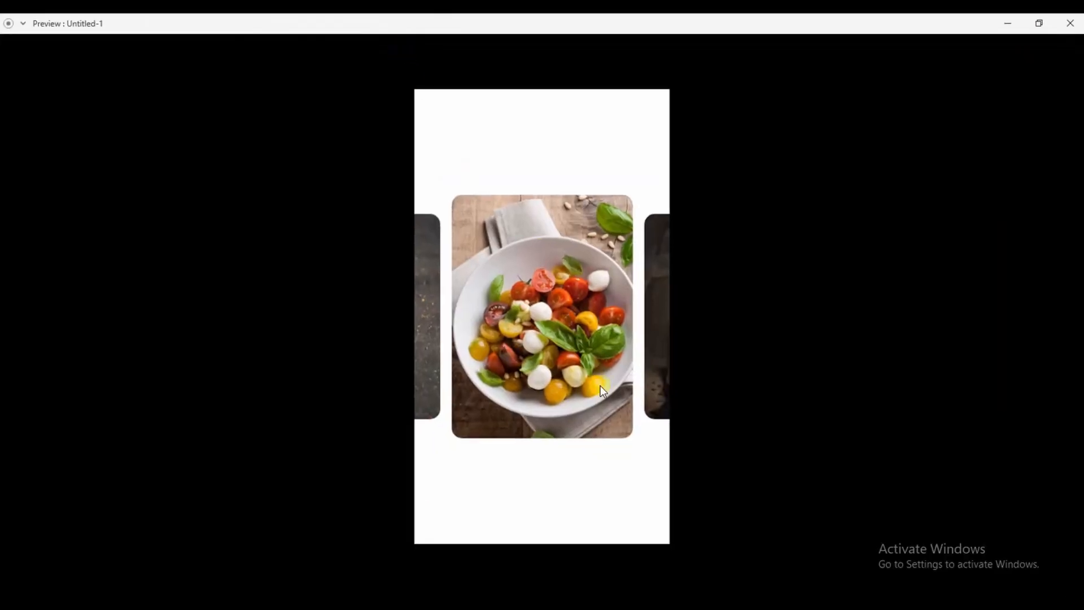
left_click(662, 385)
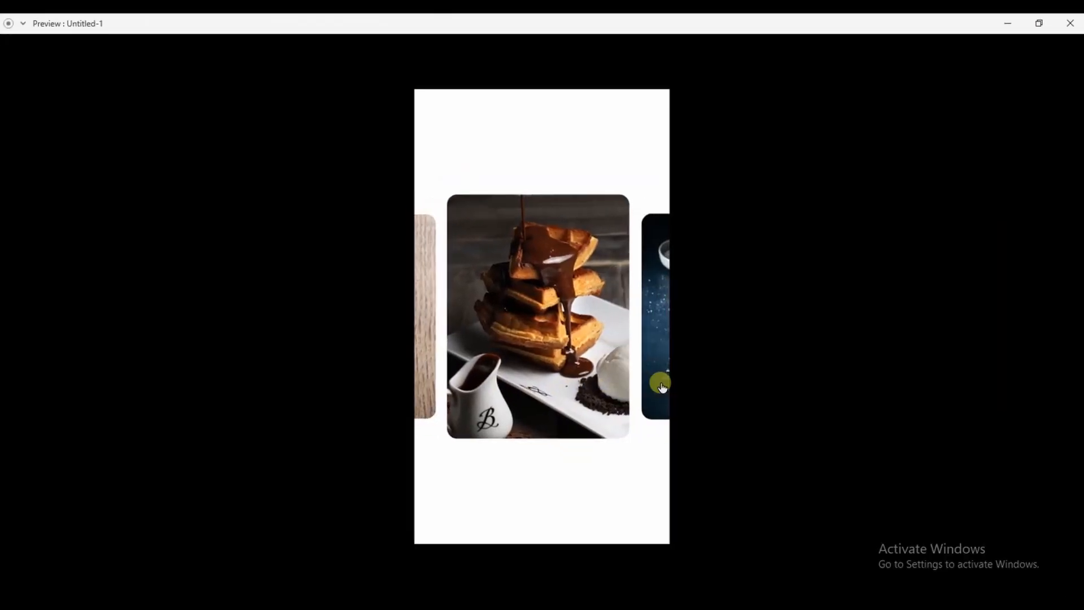
left_click(618, 395)
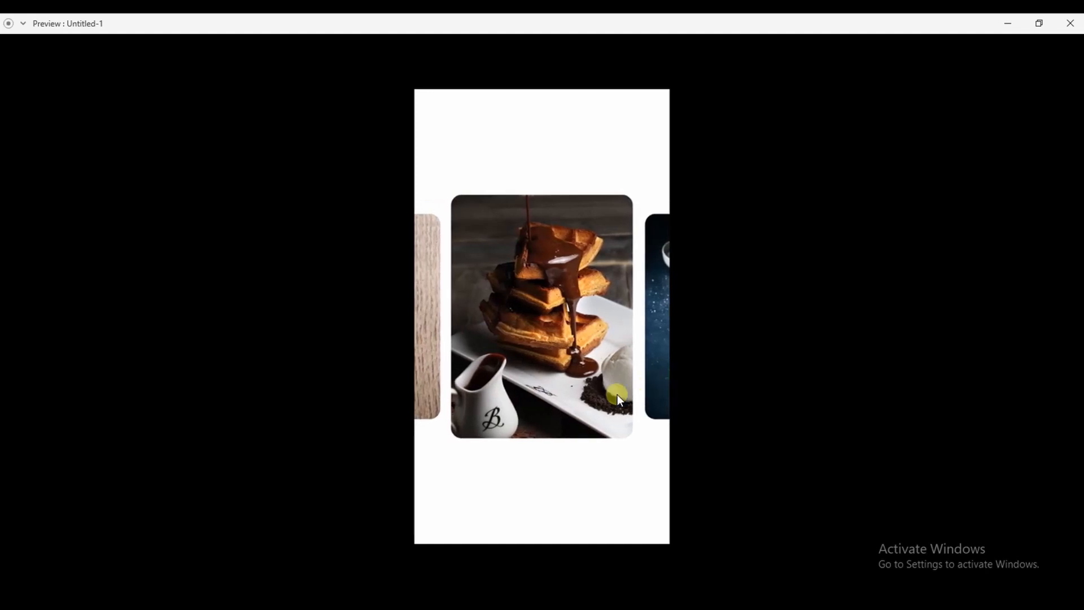
left_click(418, 332)
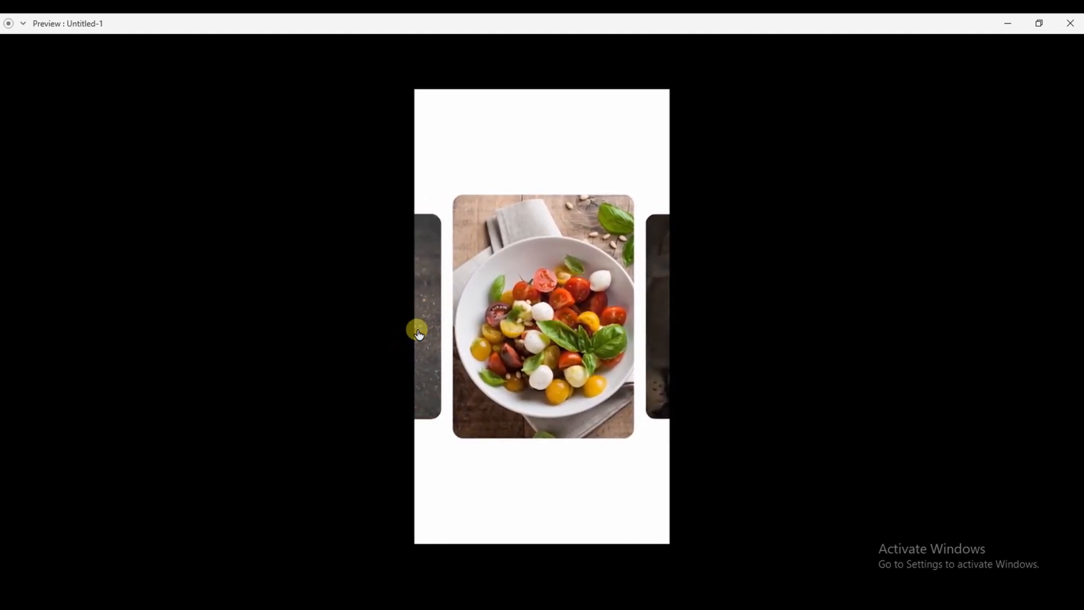
left_click(655, 360)
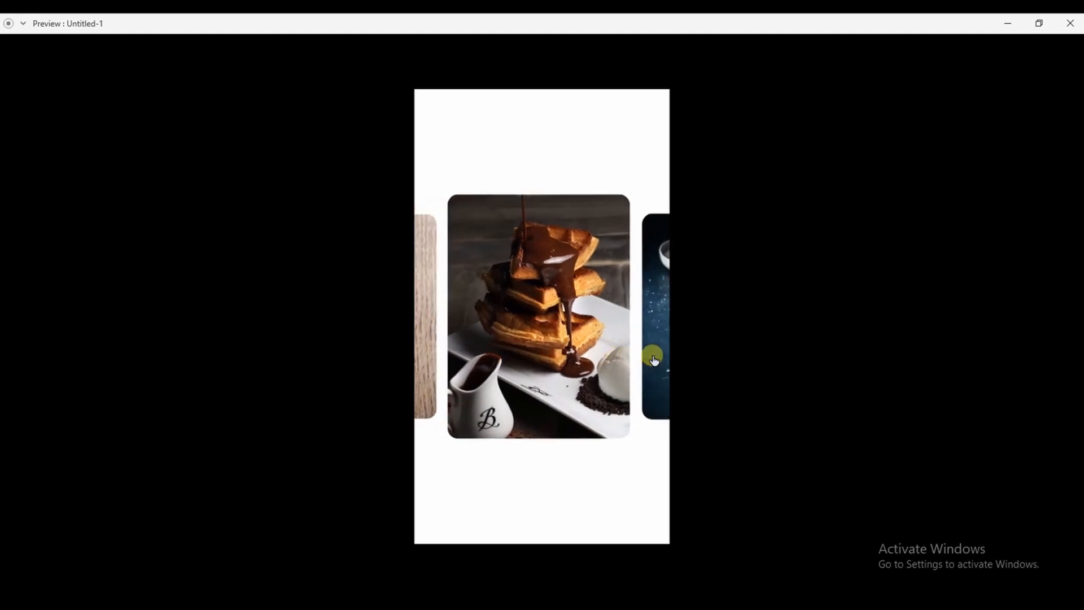
left_click(438, 401)
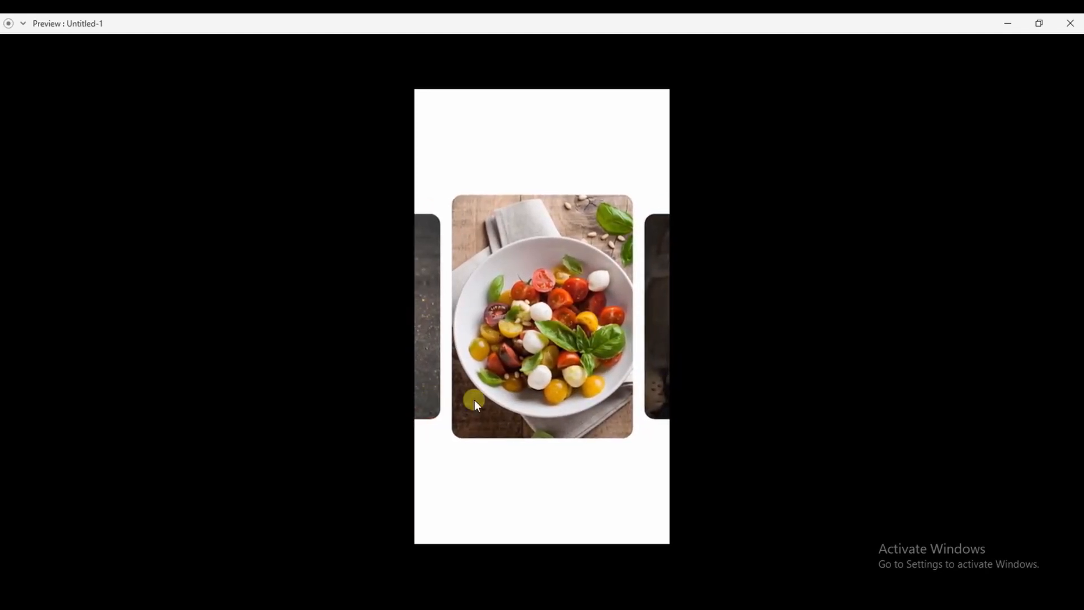
left_click(662, 398)
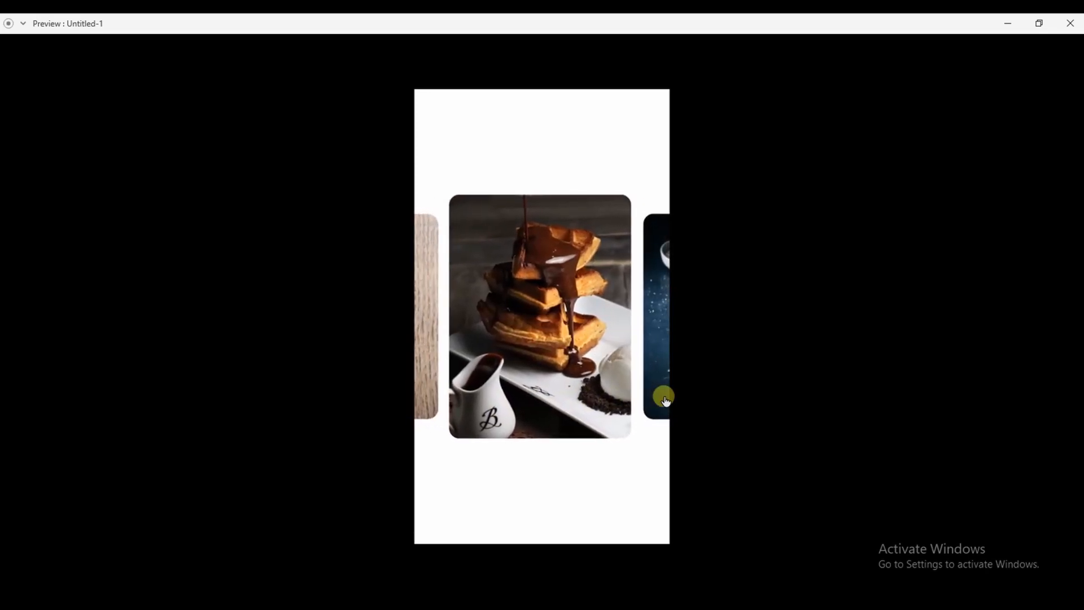